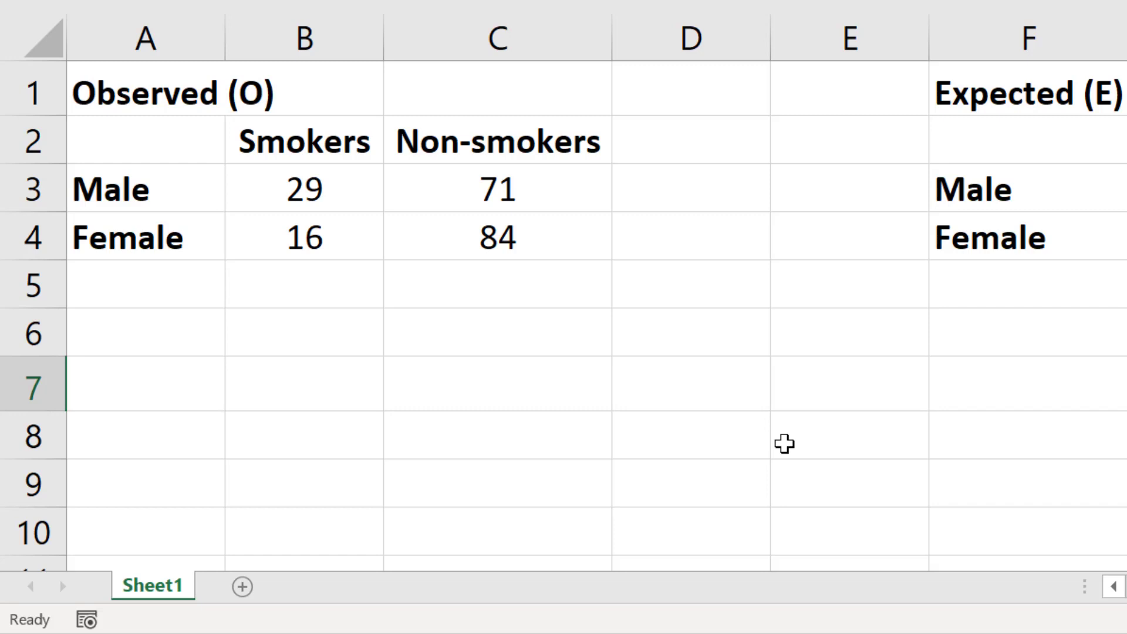
Enter =SUM(B3:B4) in B5 to total the Smokers column at 45
{"action": "left_click", "coordinate": [309, 304]}
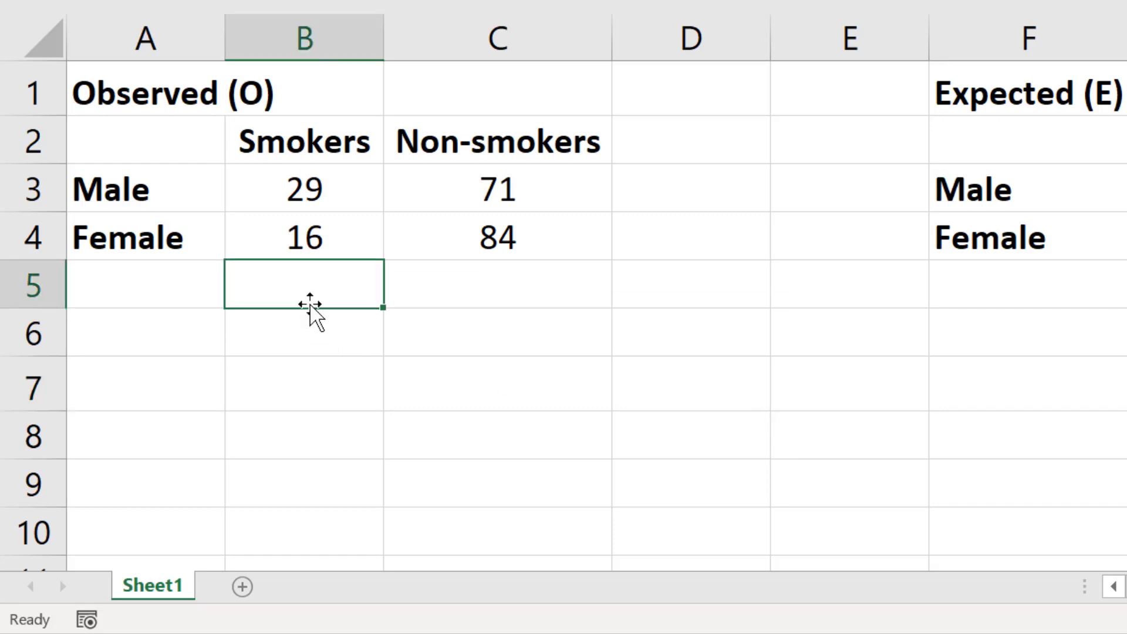
{"action": "type", "text": "=SUM("}
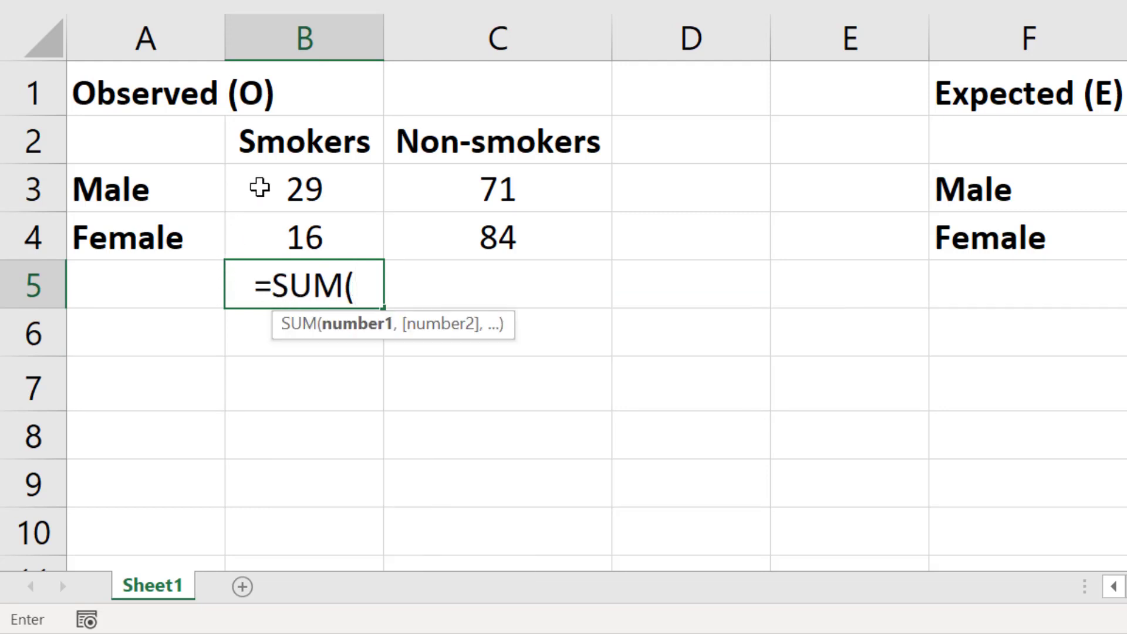
{"action": "left_click_drag", "start_coordinate": [258, 188], "coordinate": [256, 230]}
{"action": "type", "text": ")"}
{"action": "key", "text": "Return"}
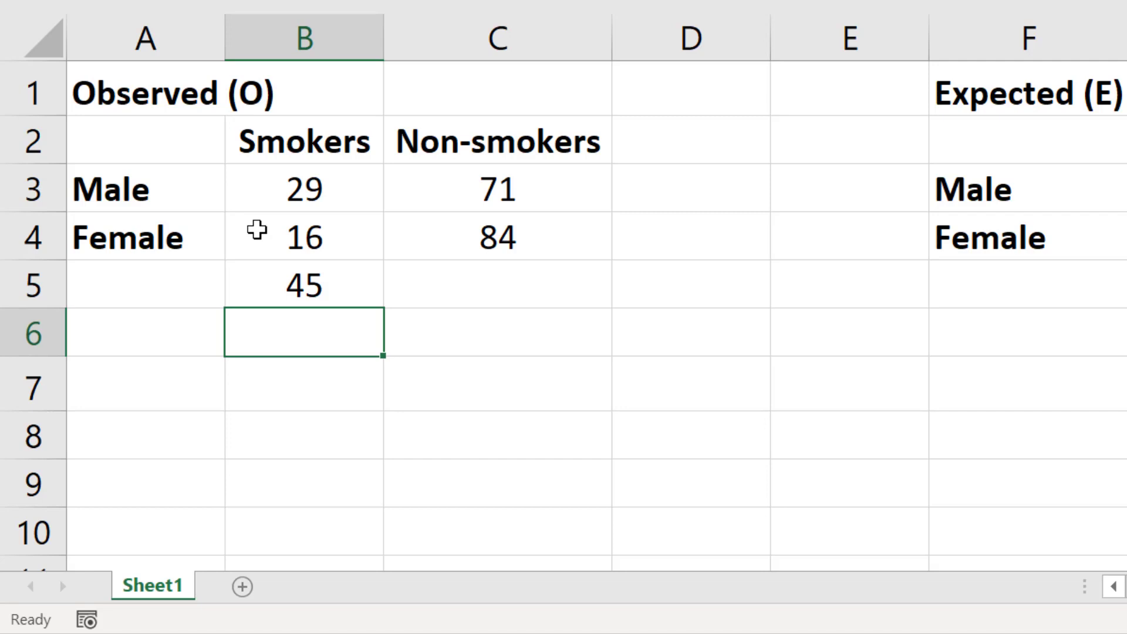
Fill the total formula across to C5 for a Non-smokers total of 155
{"action": "left_click", "coordinate": [253, 285]}
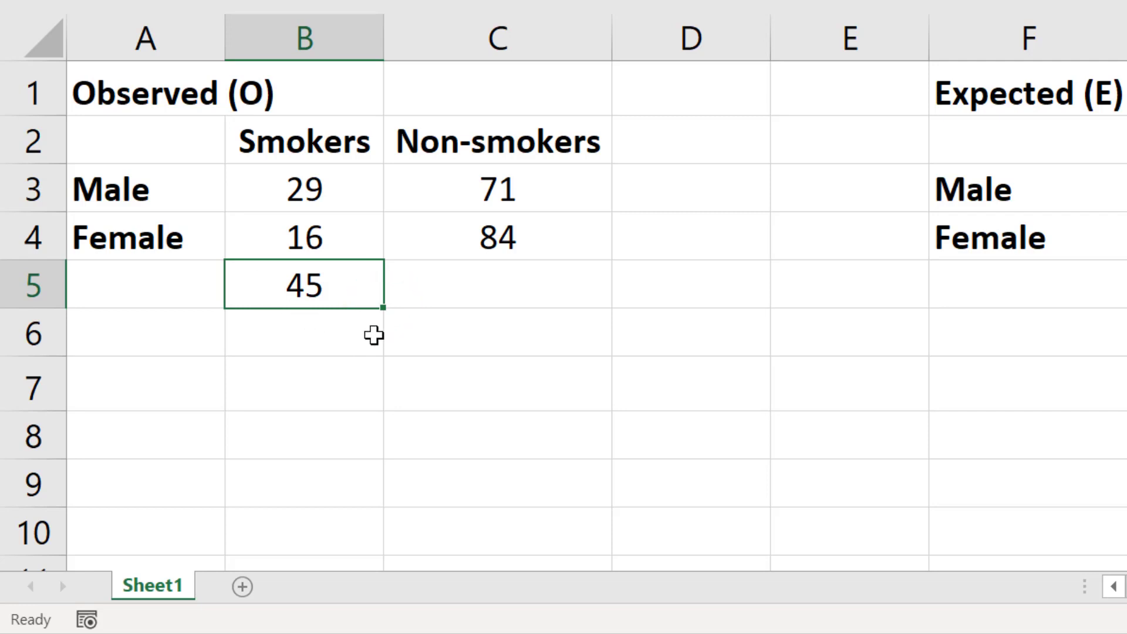
{"action": "left_click_drag", "start_coordinate": [383, 310], "coordinate": [540, 346]}
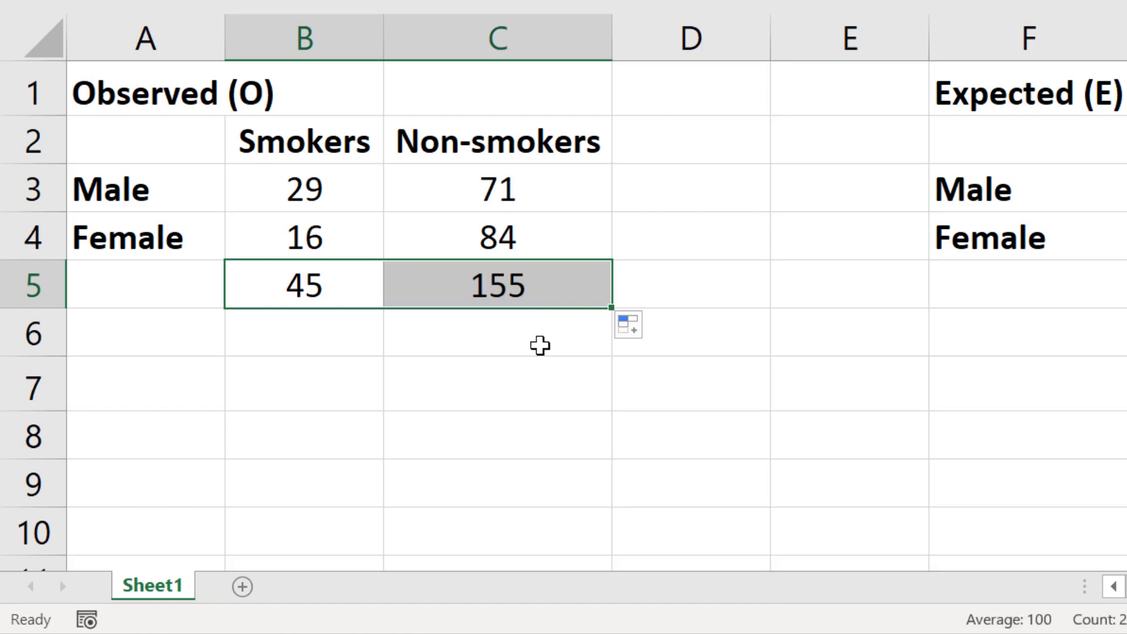
{"action": "left_click", "coordinate": [594, 380]}
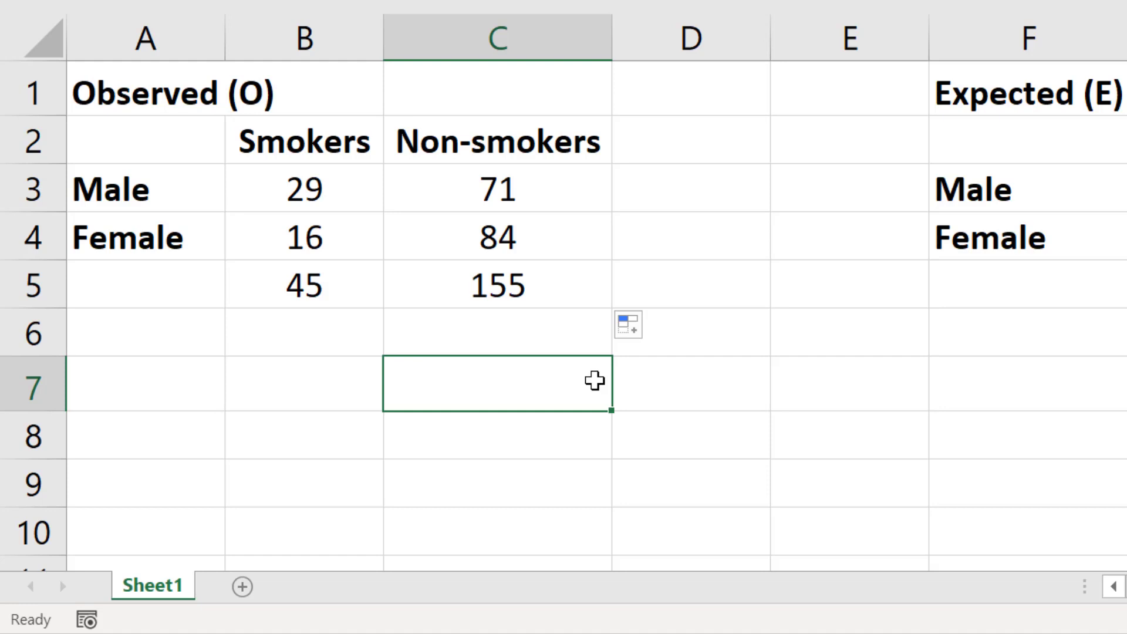
Enter =SUM(B3:C3) in D3 for a Male row total of 100
{"action": "left_click", "coordinate": [682, 191]}
{"action": "type", "text": "="}
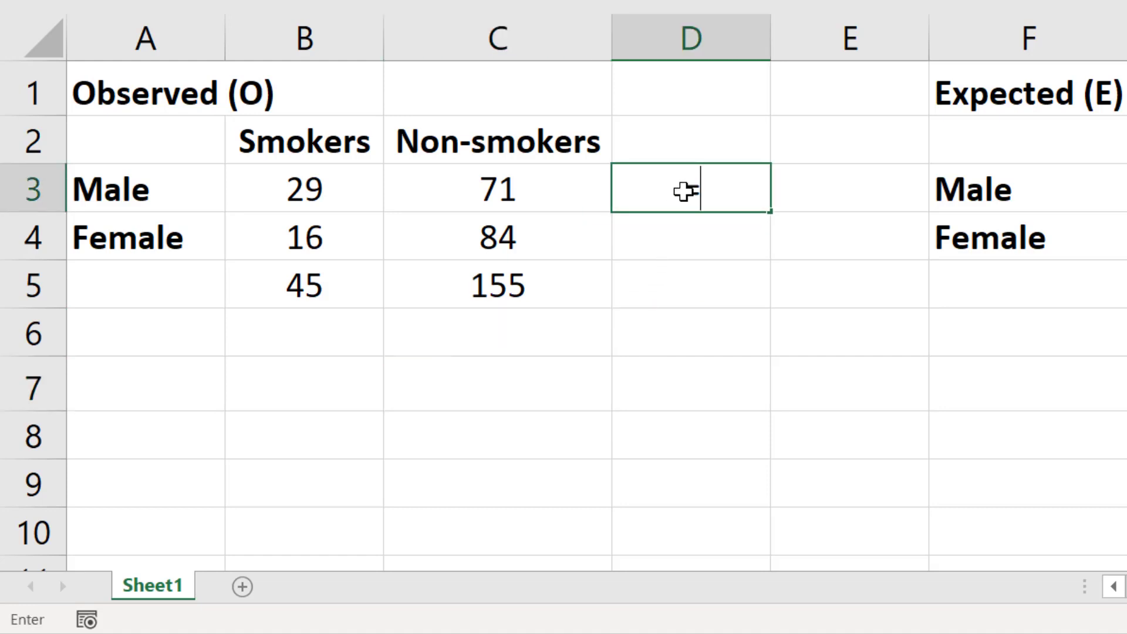
{"action": "type", "text": "SUM("}
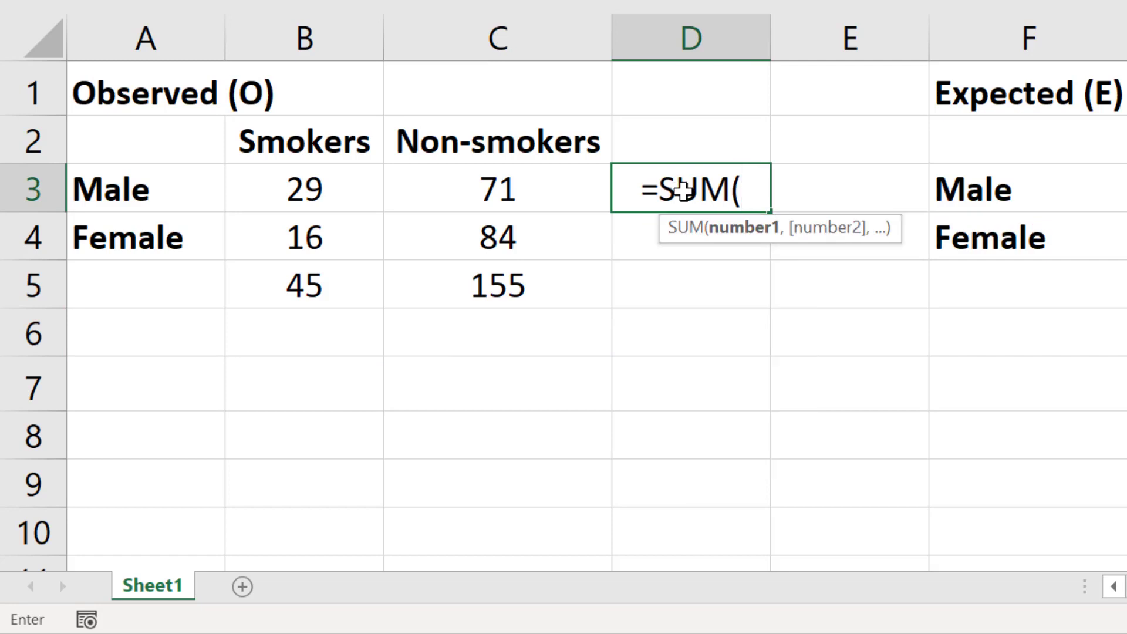
{"action": "left_click_drag", "start_coordinate": [345, 181], "coordinate": [418, 184]}
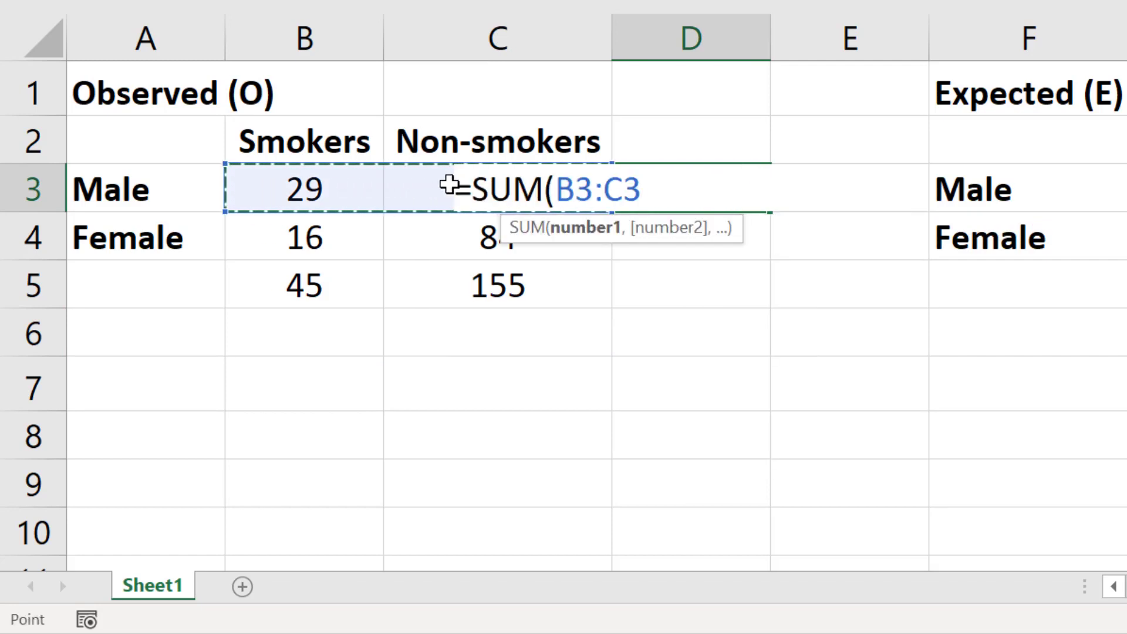
{"action": "type", "text": ")"}
{"action": "key", "text": "Return"}
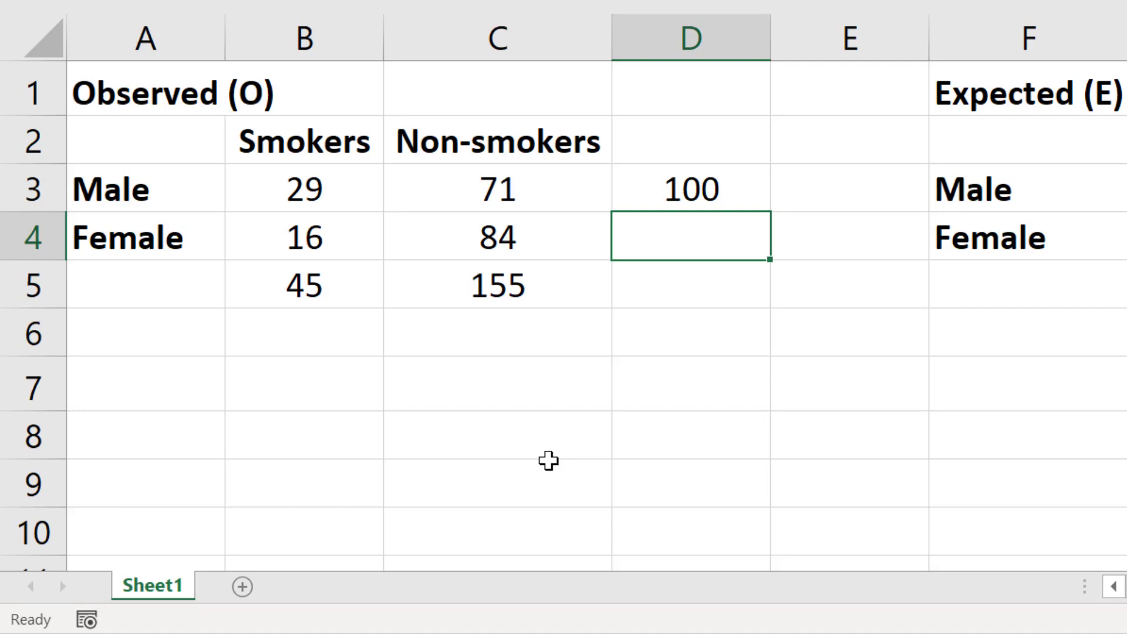
Fill the row total formula down to D4 for a Female total of 100
{"action": "left_click", "coordinate": [699, 202]}
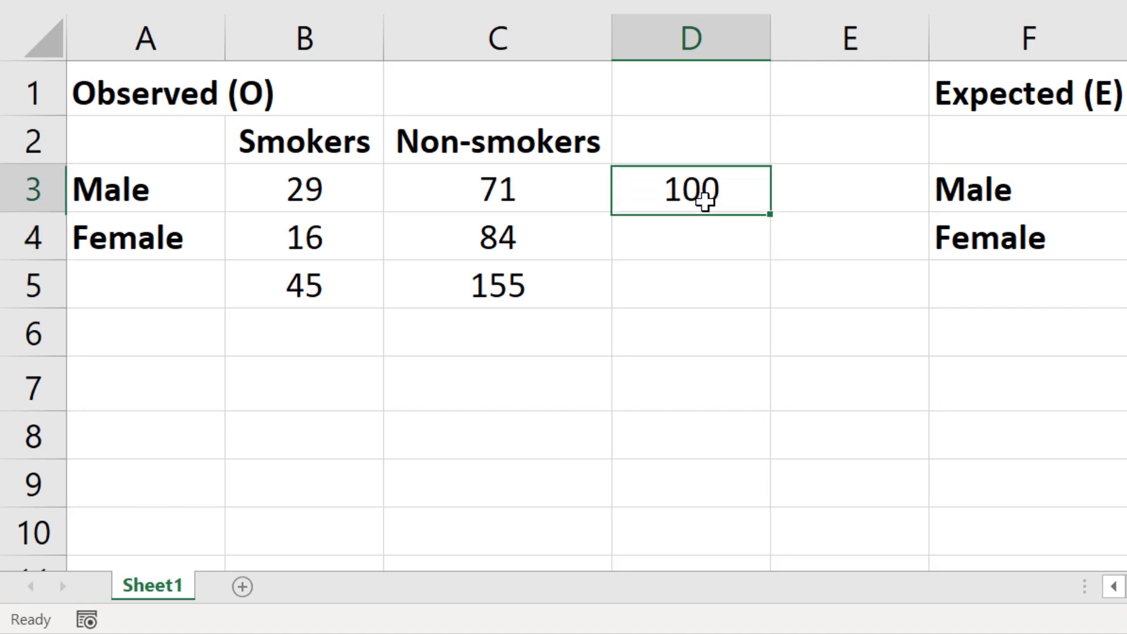
{"action": "left_click_drag", "start_coordinate": [770, 218], "coordinate": [770, 247]}
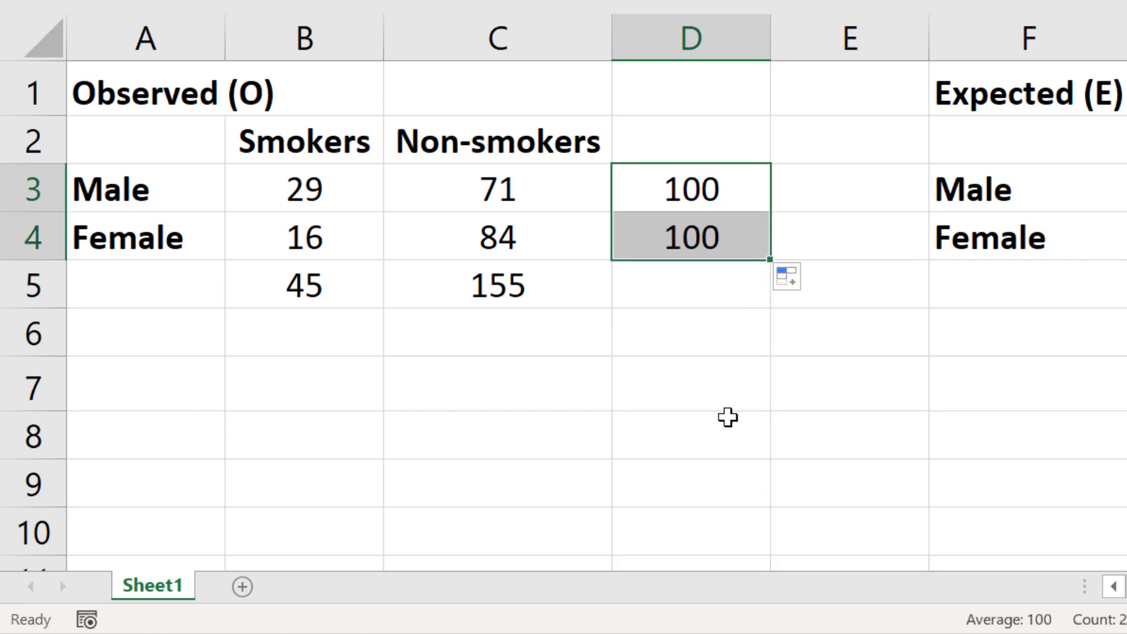
{"action": "left_click", "coordinate": [727, 416]}
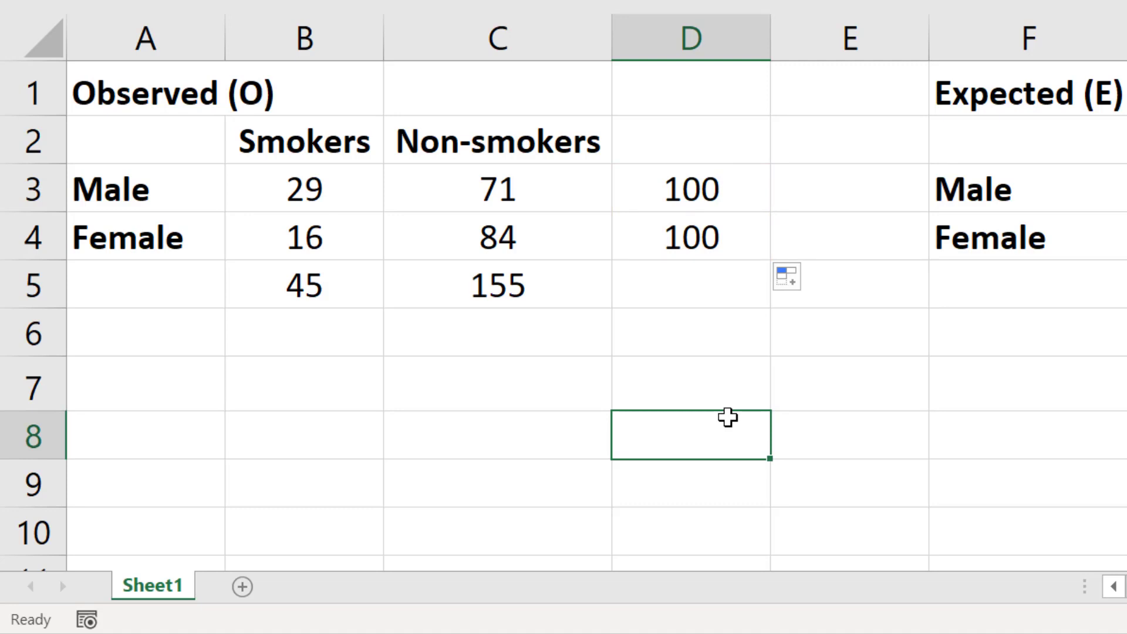
Enter =SUM(D3:D4) in D5 for a grand total of 200
{"action": "left_click", "coordinate": [706, 296]}
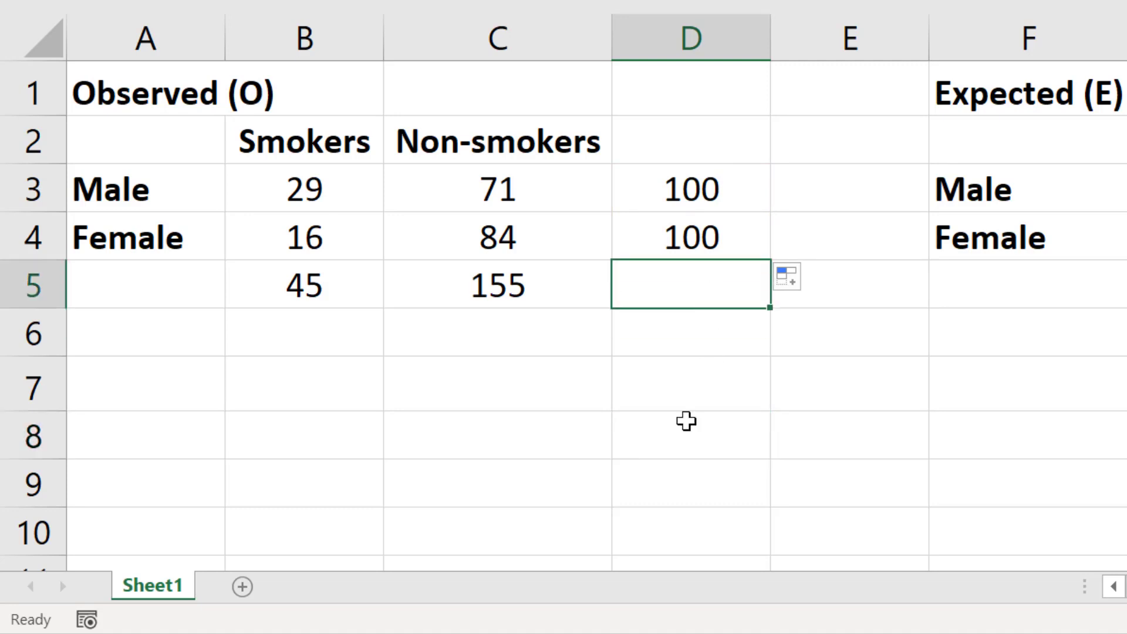
{"action": "type", "text": "=SUM("}
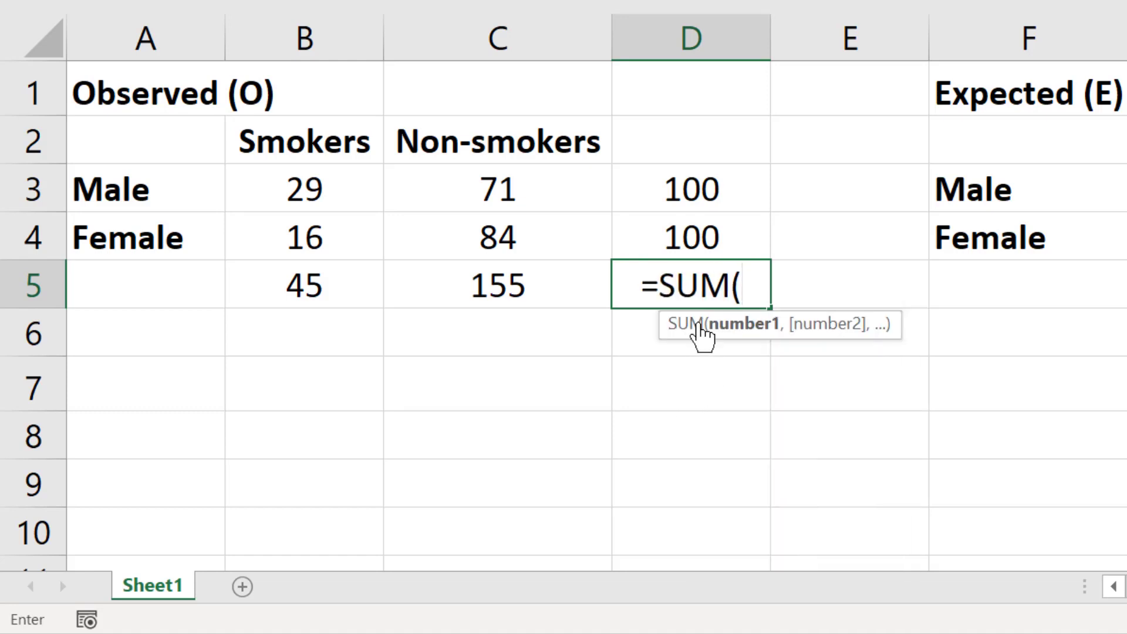
{"action": "left_click_drag", "start_coordinate": [716, 188], "coordinate": [716, 230]}
{"action": "type", "text": ")"}
{"action": "key", "text": "Return"}
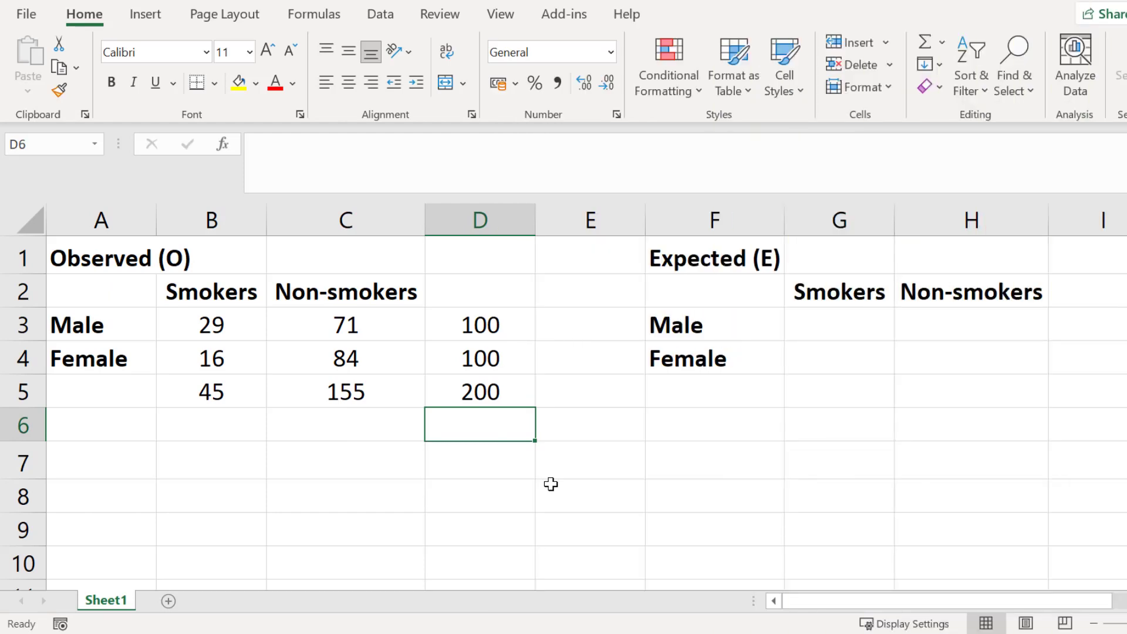
Enter =(D3*B5)/D5 in G3 for an expected Male Smokers count of 22.5
{"action": "left_click", "coordinate": [827, 332]}
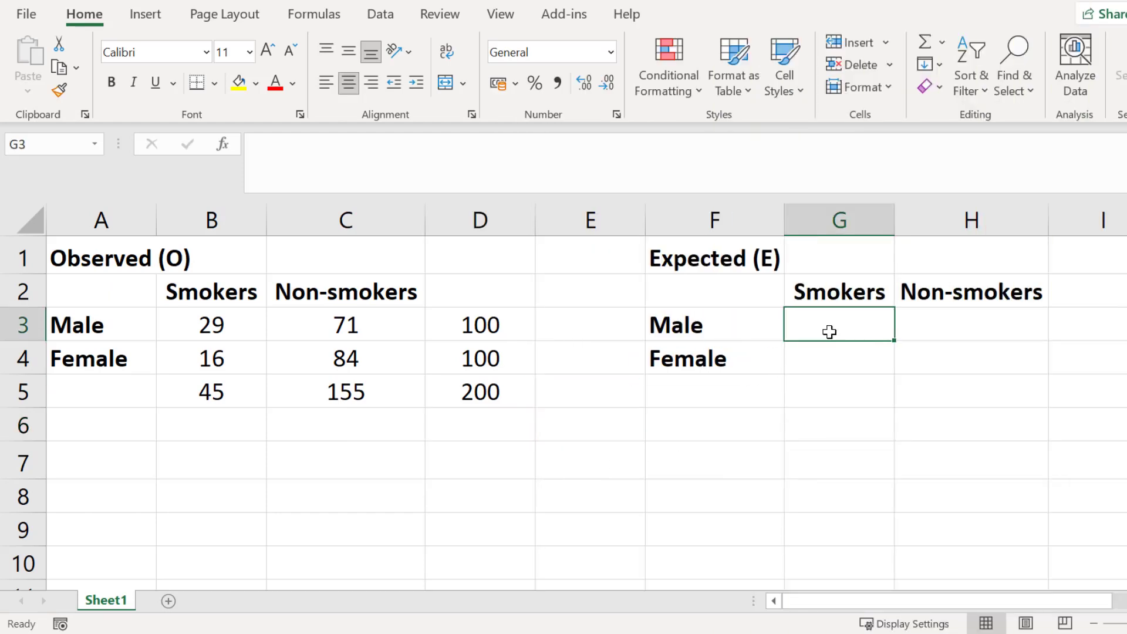
{"action": "type", "text": "=("}
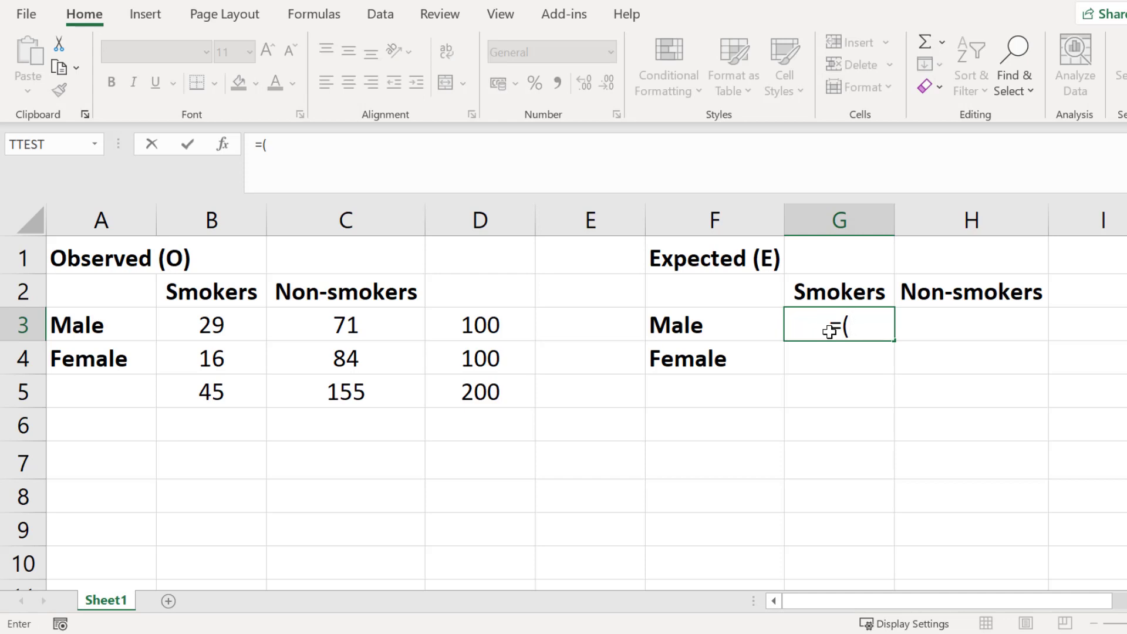
{"action": "left_click", "coordinate": [524, 322]}
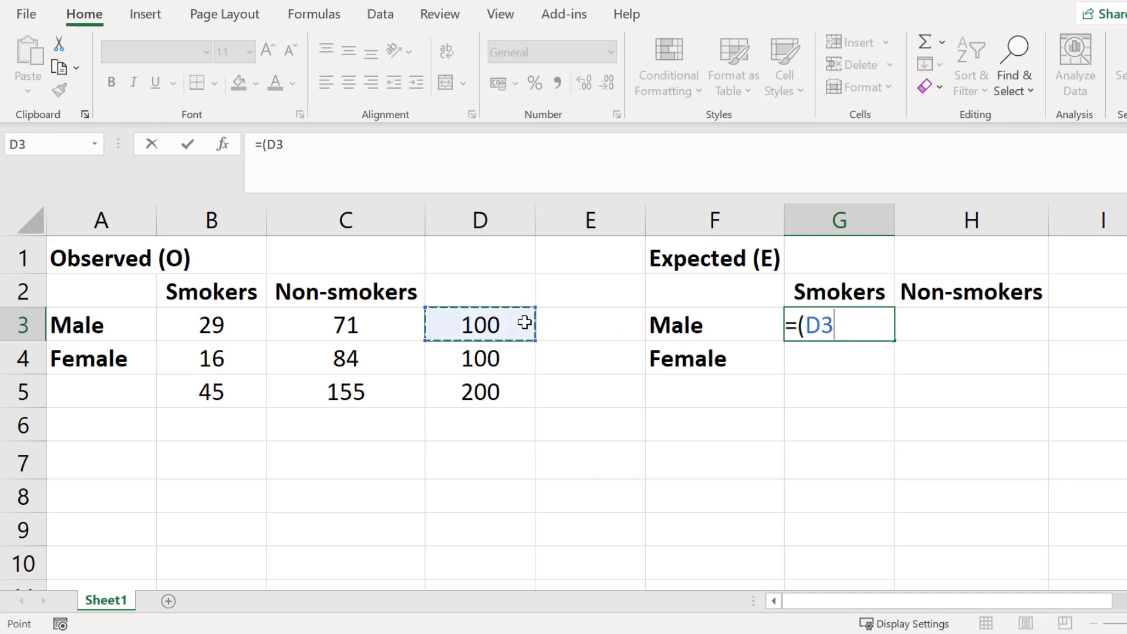
{"action": "type", "text": "*"}
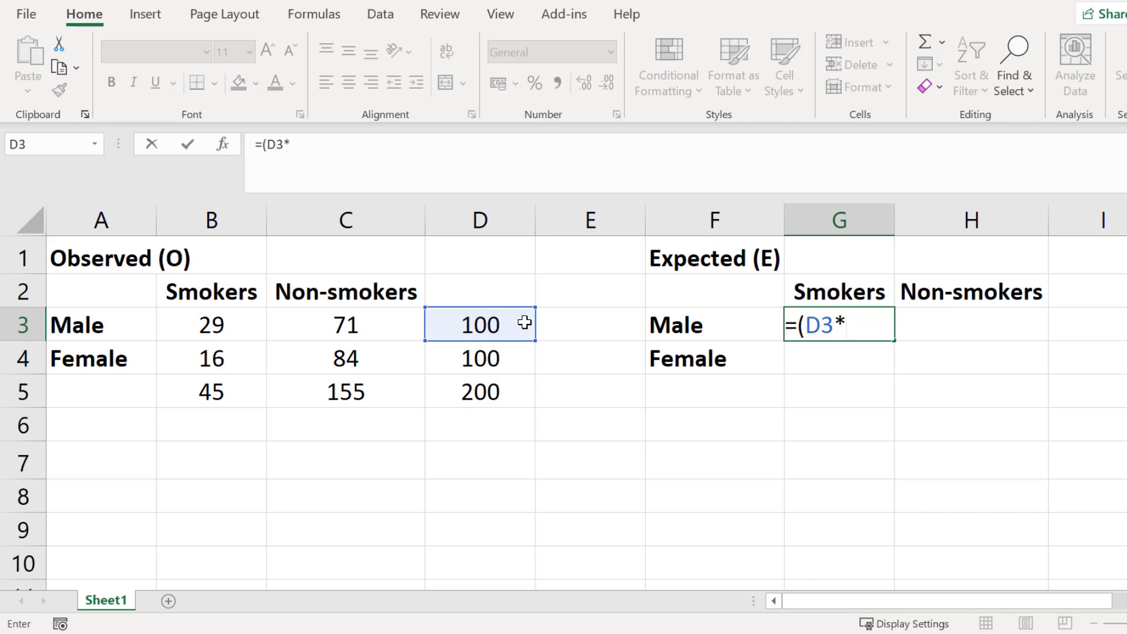
{"action": "left_click", "coordinate": [241, 402]}
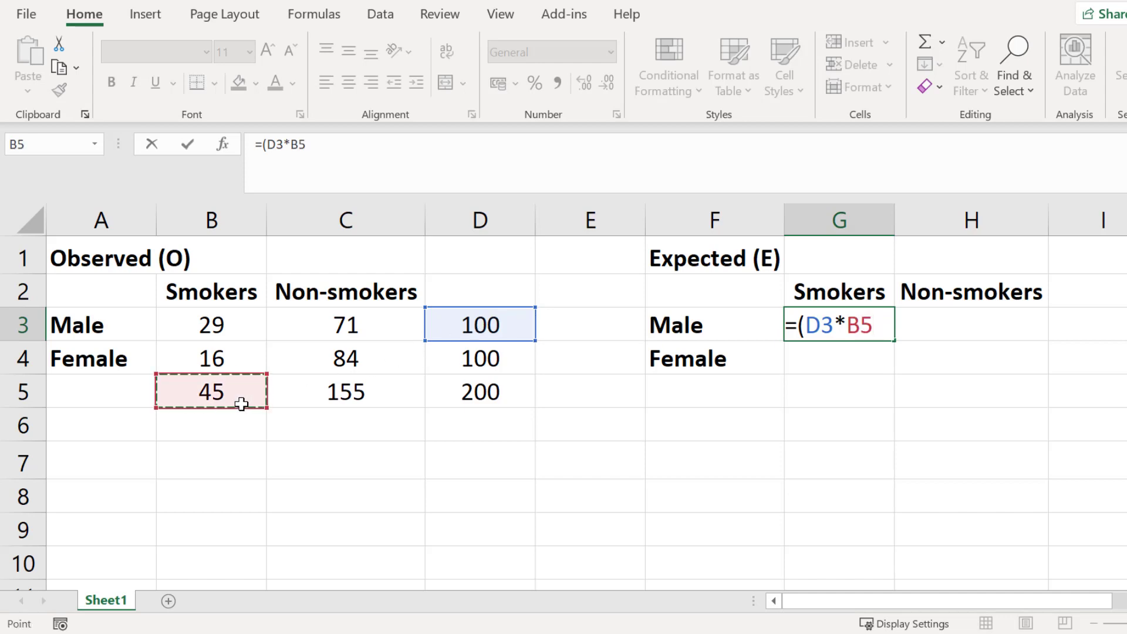
{"action": "type", "text": ")/"}
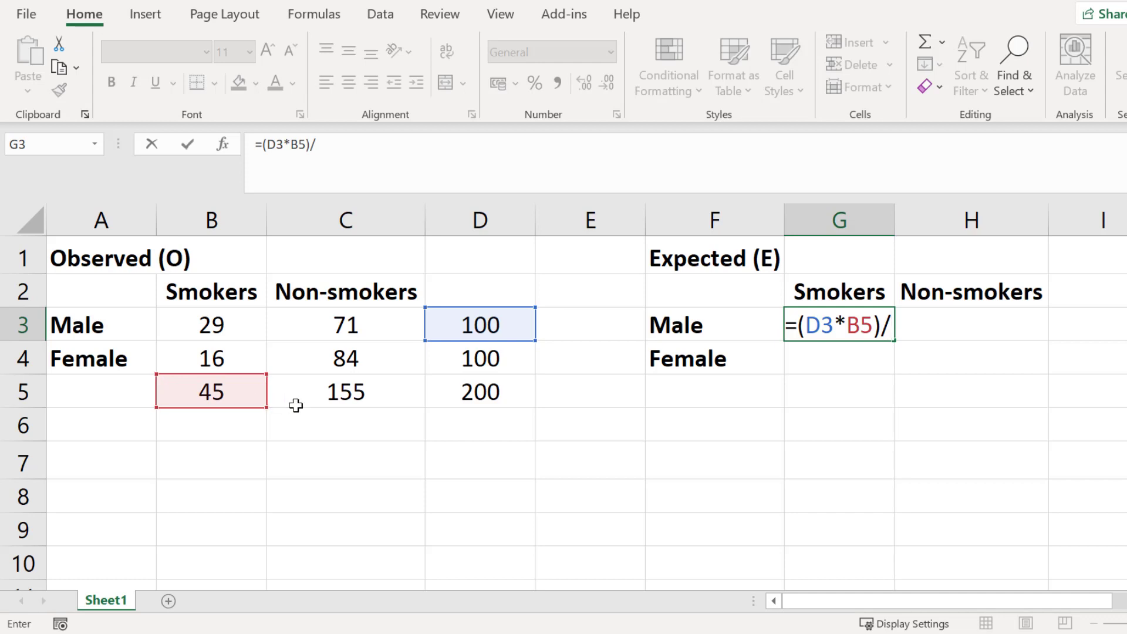
{"action": "left_click", "coordinate": [454, 395]}
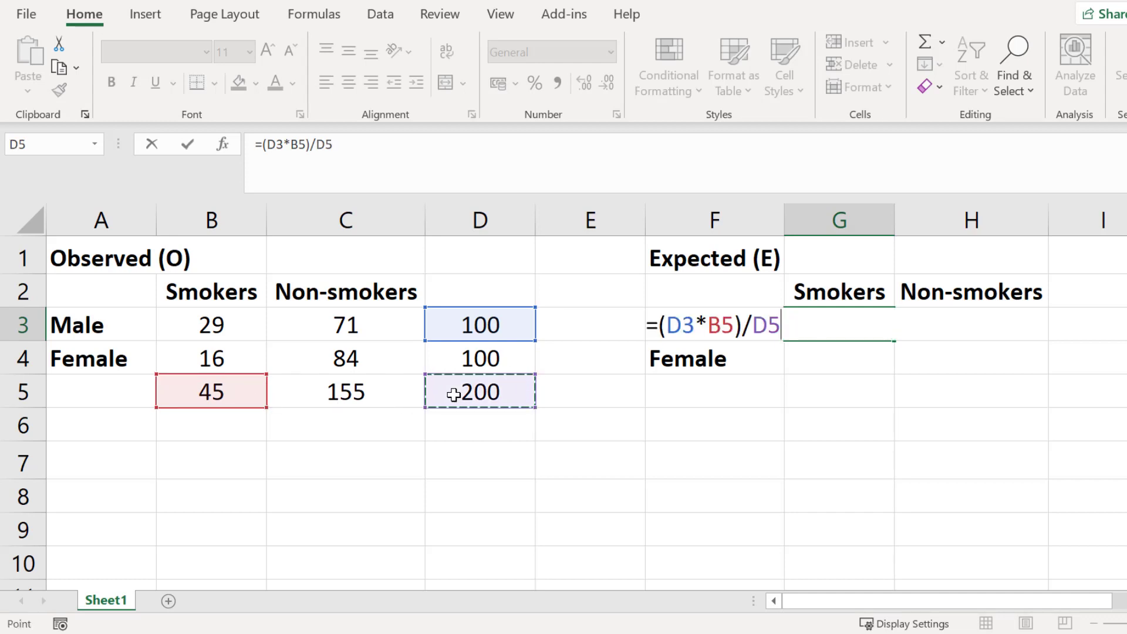
{"action": "key", "text": "Return"}
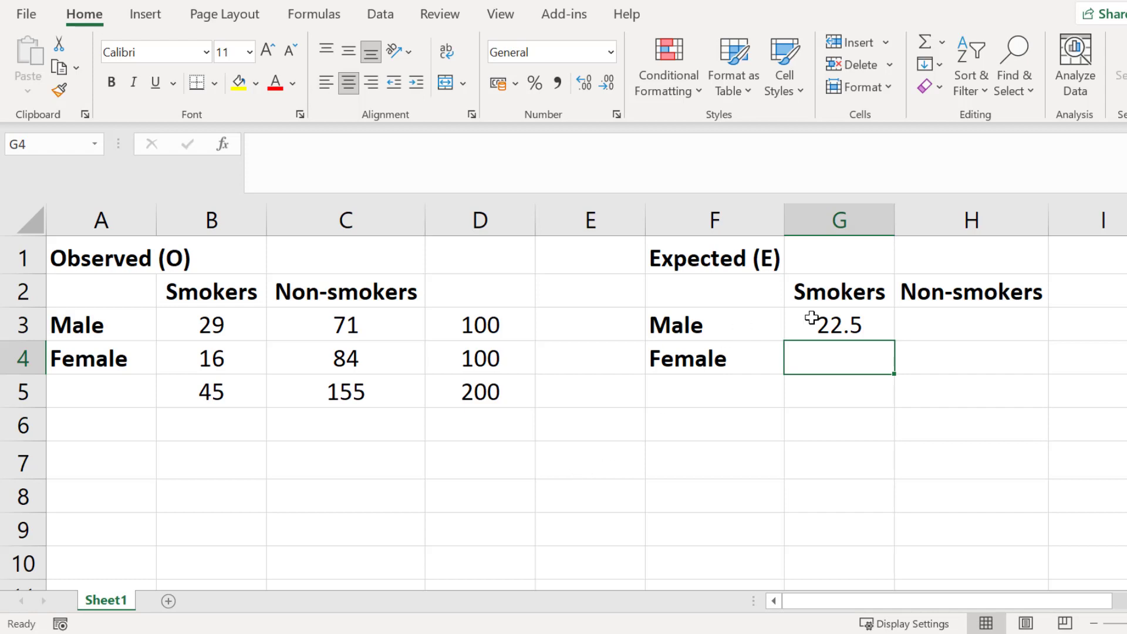
Enter =(D3*C5)/D5 in H3 for expected Male Non-smokers of 77.5
{"action": "left_click", "coordinate": [949, 326]}
{"action": "type", "text": "=("}
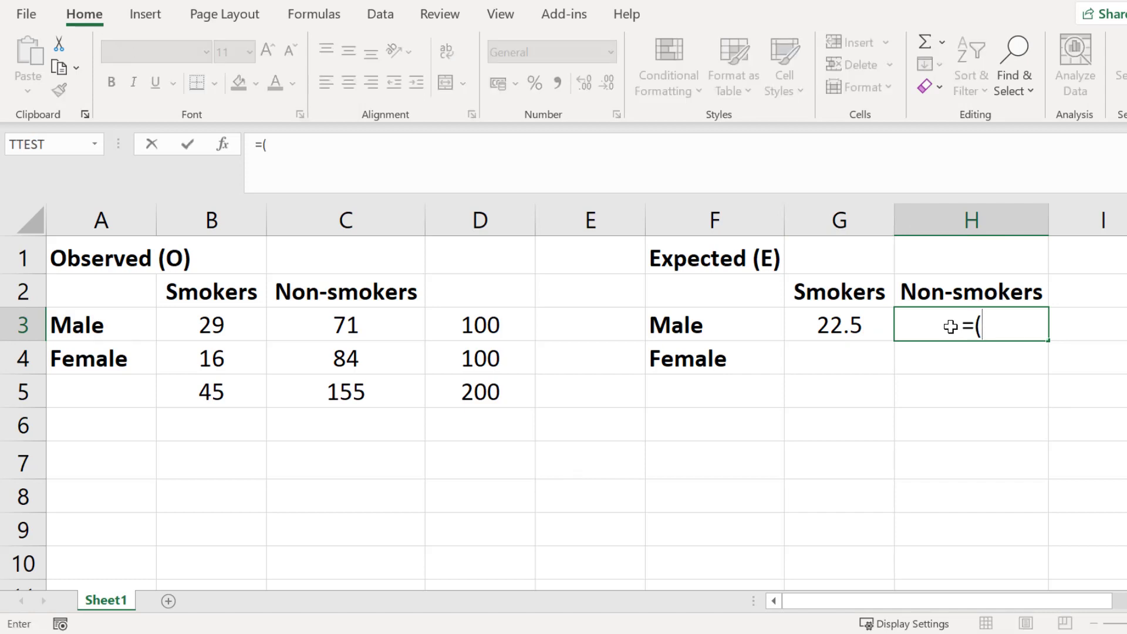
{"action": "left_click", "coordinate": [531, 326]}
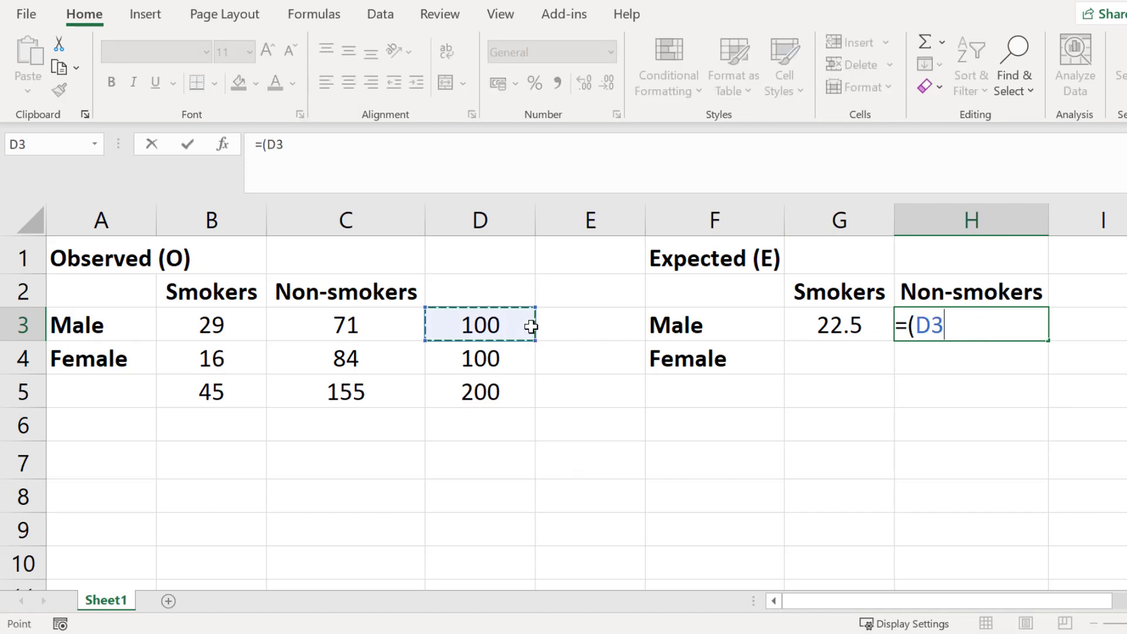
{"action": "type", "text": "*"}
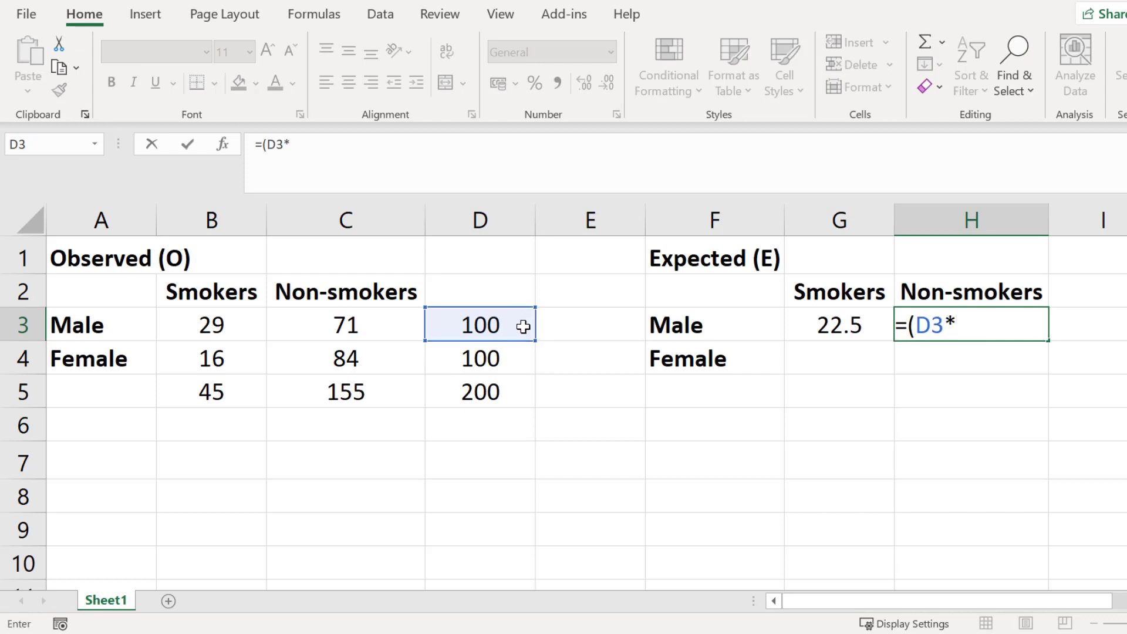
{"action": "left_click", "coordinate": [387, 391]}
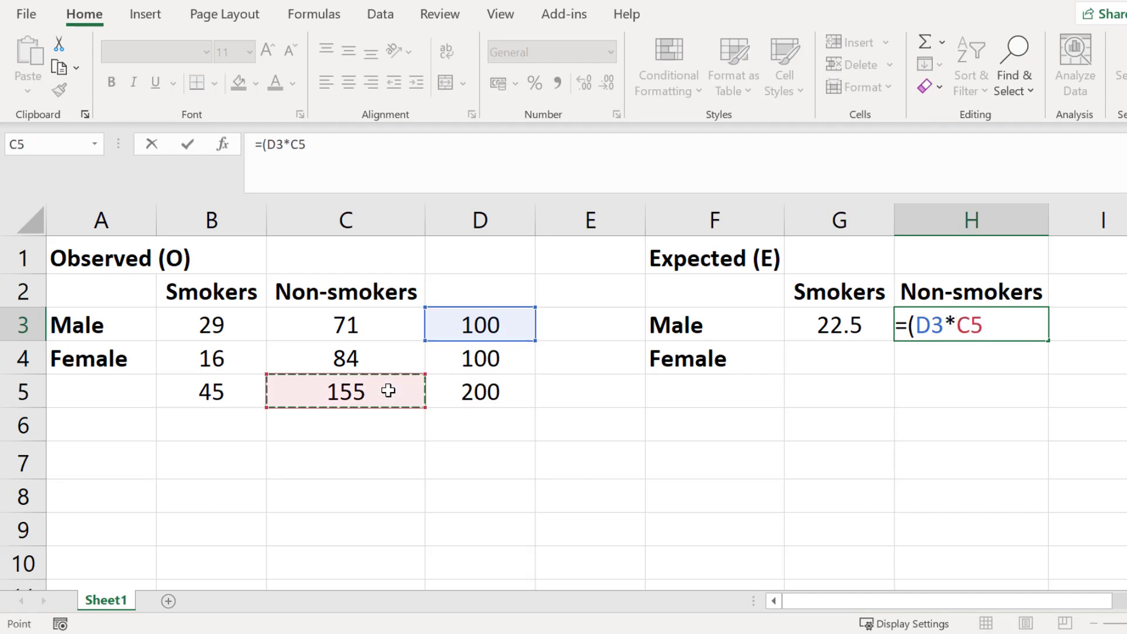
{"action": "type", "text": ")/"}
{"action": "left_click", "coordinate": [456, 395]}
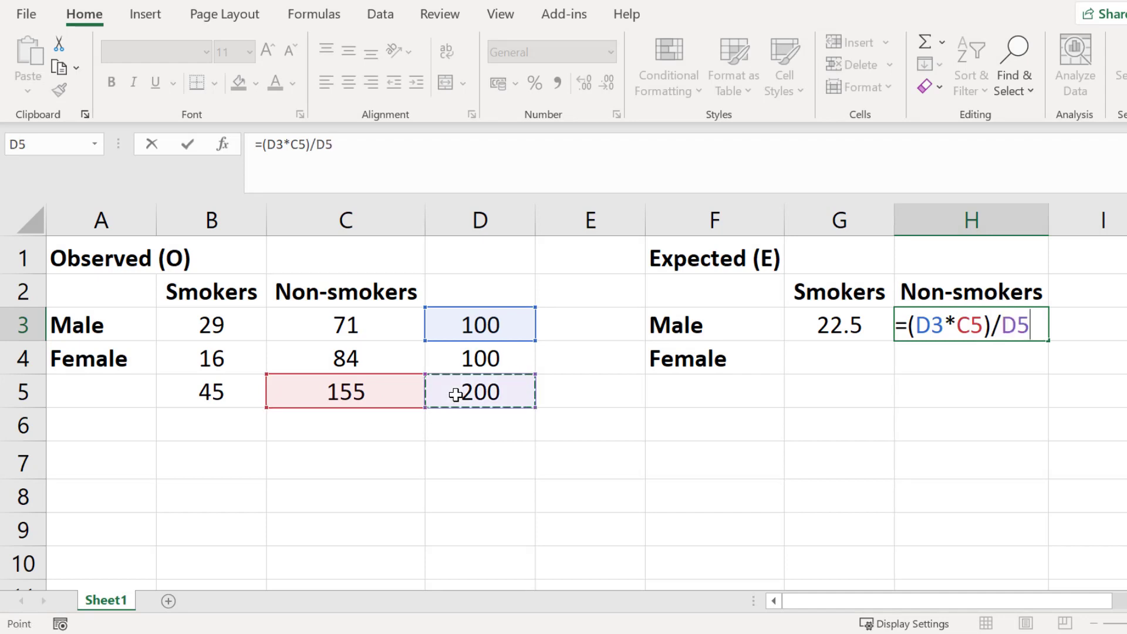
{"action": "key", "text": "Return"}
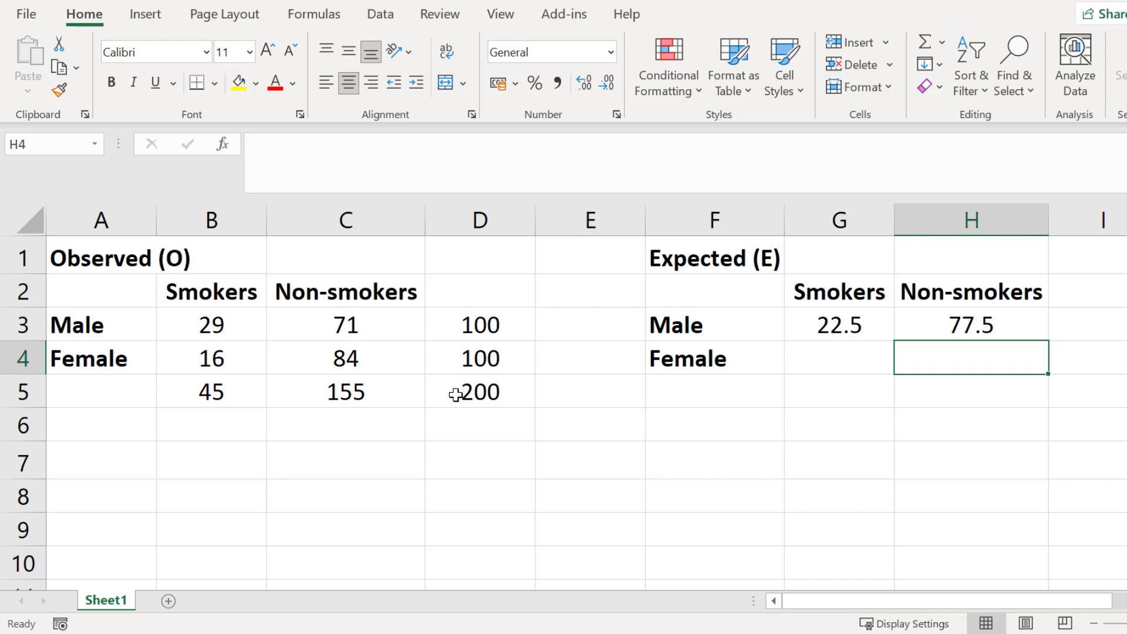
Enter the expected Female Smokers value in G4 from row total D4 and Smokers total B5
{"action": "left_click", "coordinate": [820, 354]}
{"action": "type", "text": "=("}
{"action": "left_click", "coordinate": [502, 355]}
{"action": "type", "text": "*"}
{"action": "left_click", "coordinate": [243, 385]}
{"action": "type", "text": ")"}
{"action": "key", "text": "Return"}
Enter =(D4*C5)/D5 in H4 for expected Female Non-smokers of 77.5
{"action": "left_click", "coordinate": [938, 355]}
{"action": "type", "text": "=("}
{"action": "left_click", "coordinate": [499, 359]}
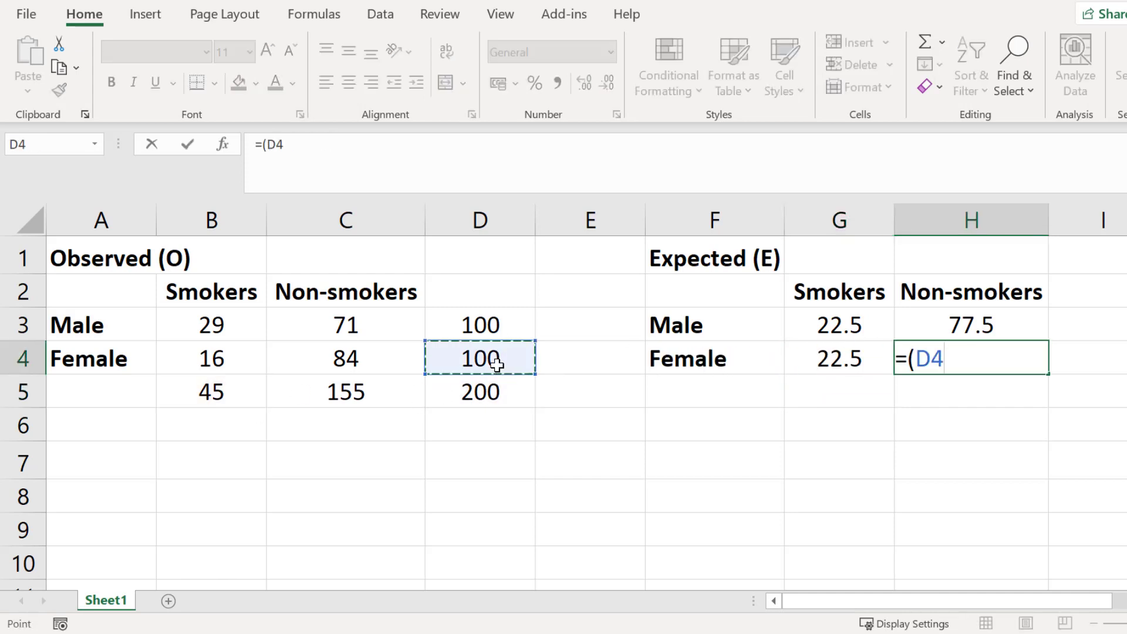
{"action": "type", "text": "*"}
{"action": "left_click", "coordinate": [391, 385]}
{"action": "type", "text": ")/"}
{"action": "left_click", "coordinate": [474, 393]}
{"action": "key", "text": "Return"}
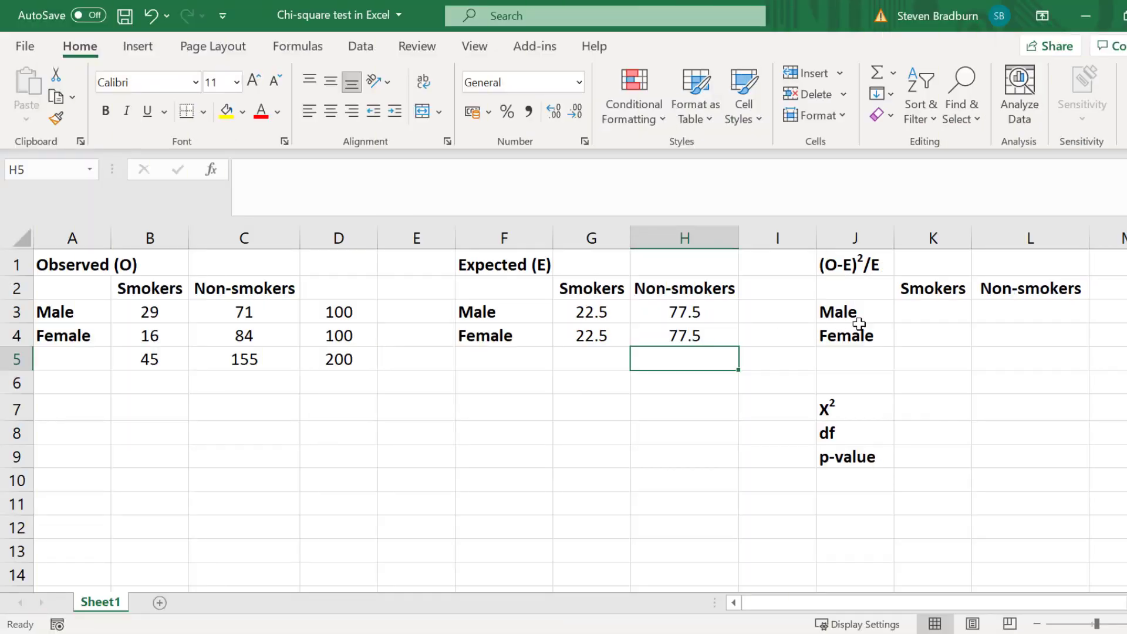
Enter =(B3-G3)^2/G3 in K3, giving 1.87778 for Male Smokers
{"action": "left_click", "coordinate": [911, 314]}
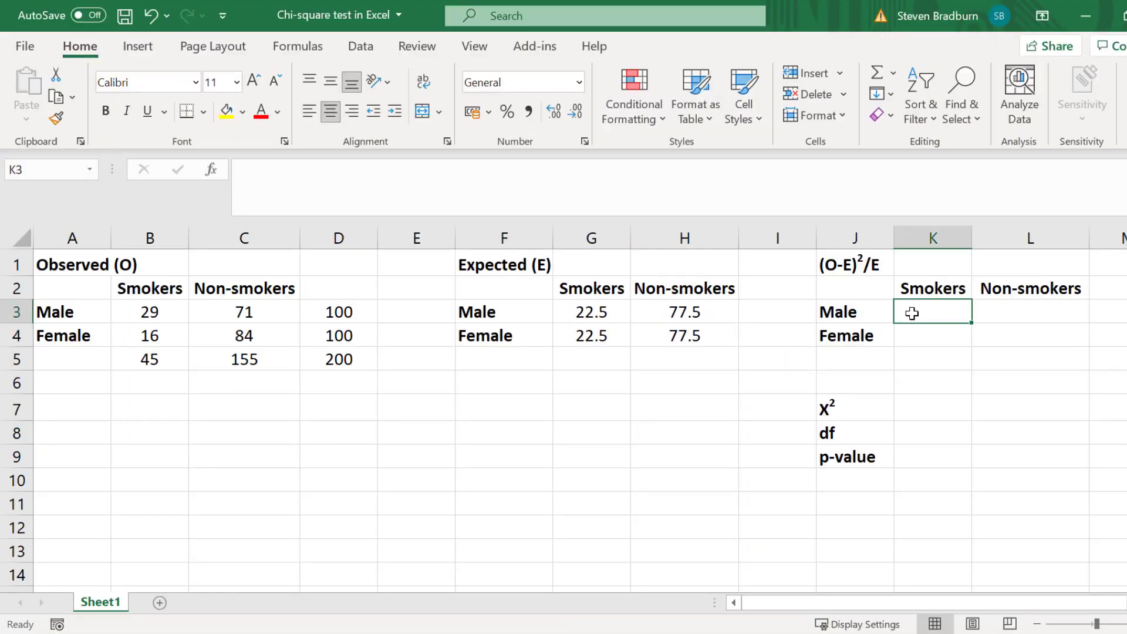
{"action": "type", "text": "=("}
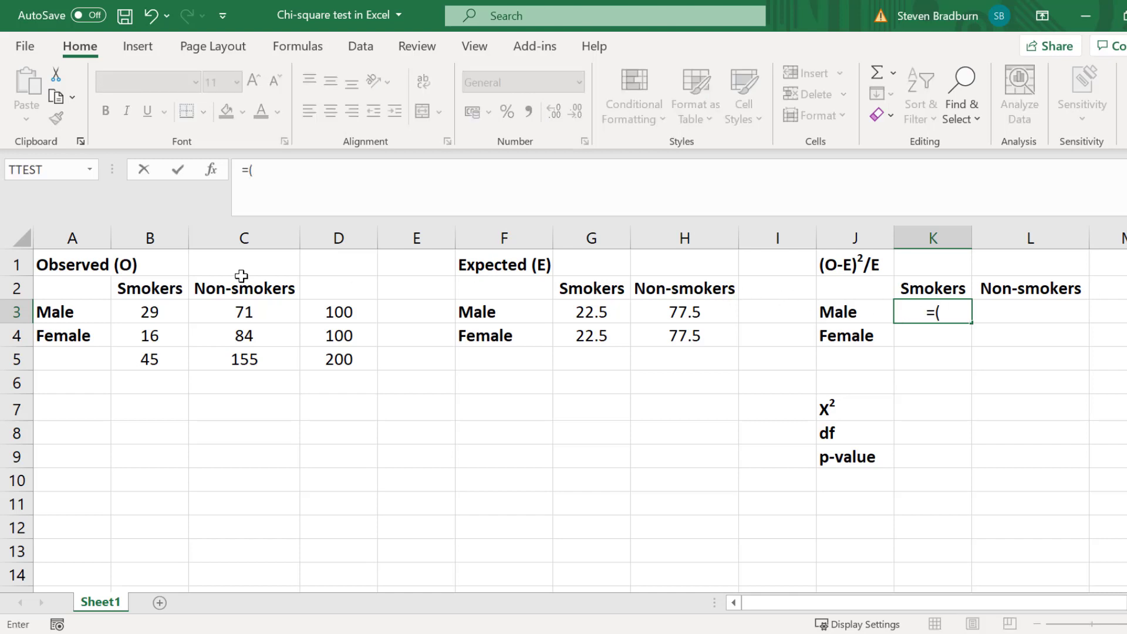
{"action": "left_click", "coordinate": [169, 311]}
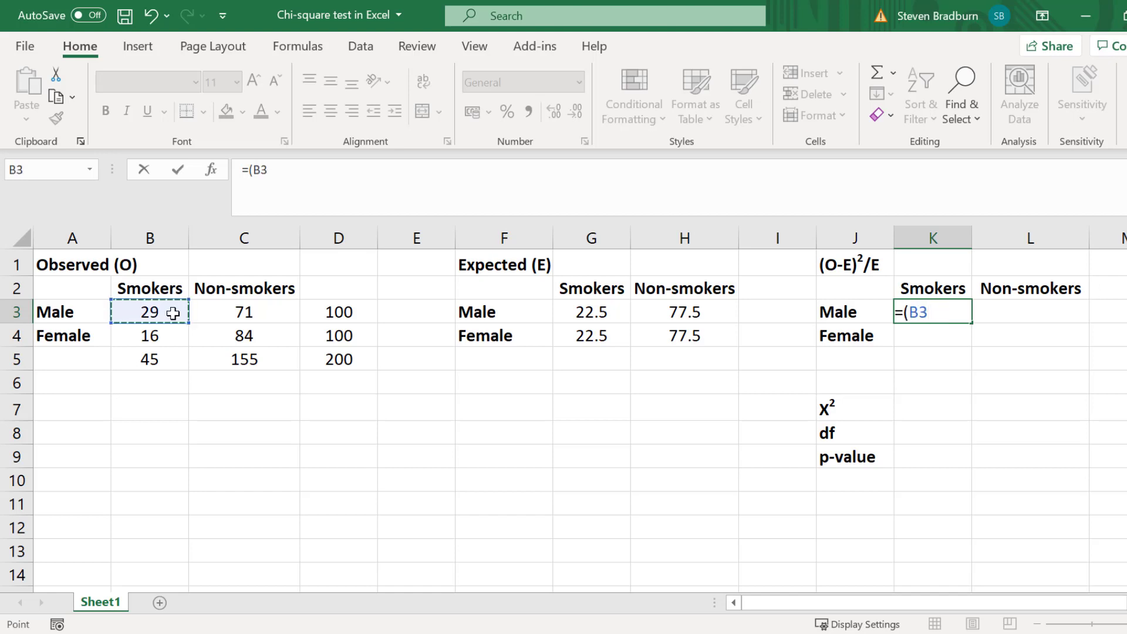
{"action": "type", "text": "-"}
{"action": "left_click", "coordinate": [572, 310]}
{"action": "type", "text": ")"}
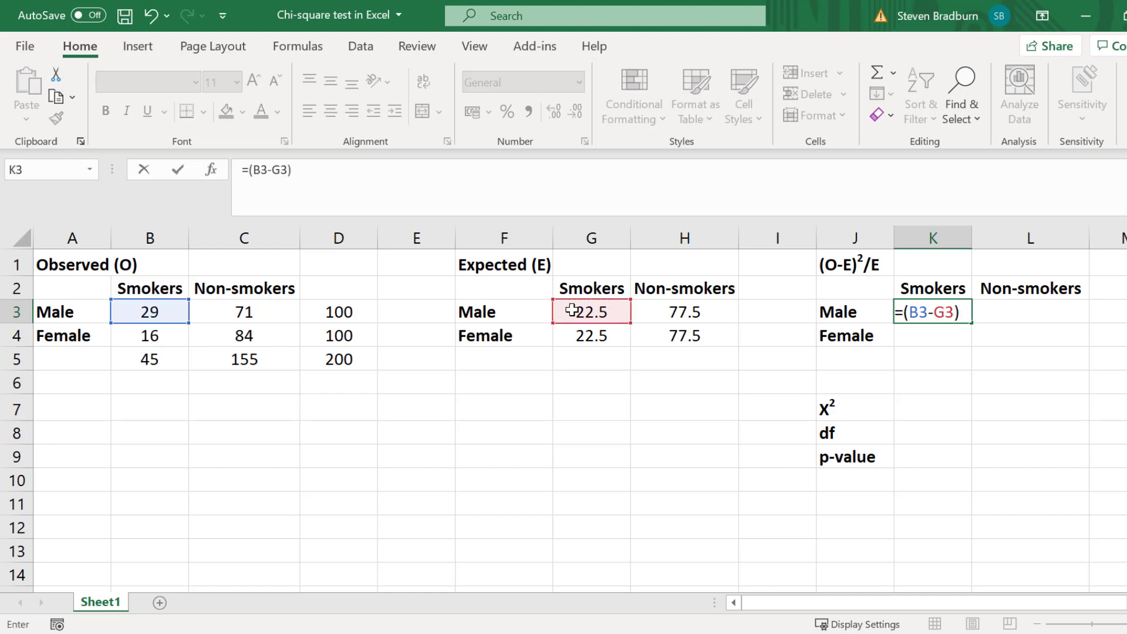
{"action": "type", "text": "^2"}
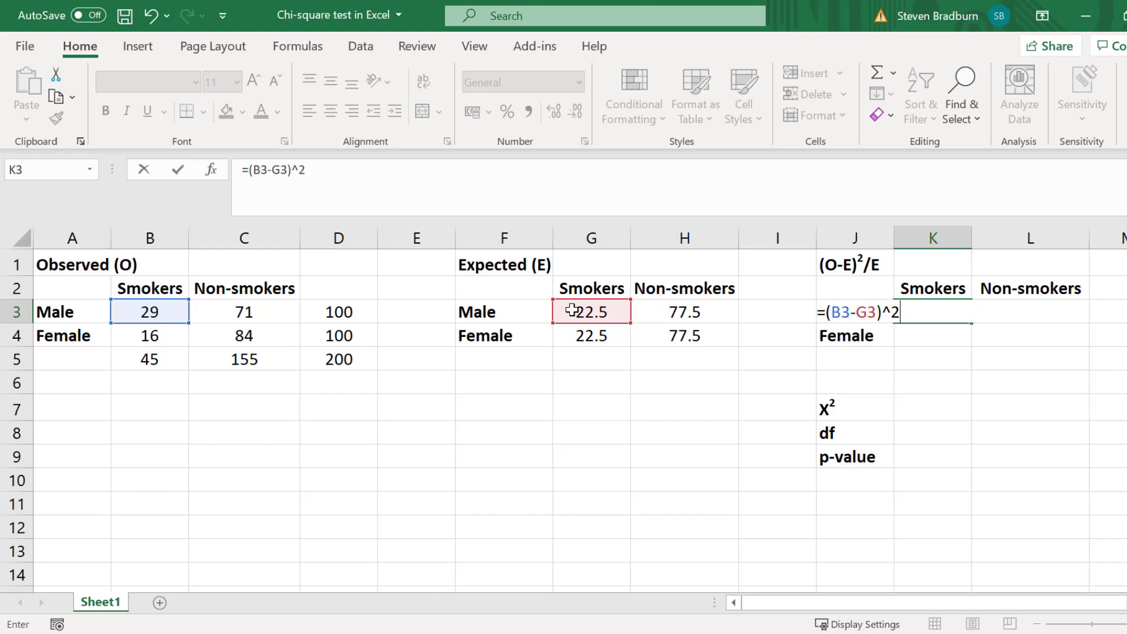
{"action": "type", "text": "/"}
{"action": "left_click", "coordinate": [572, 310]}
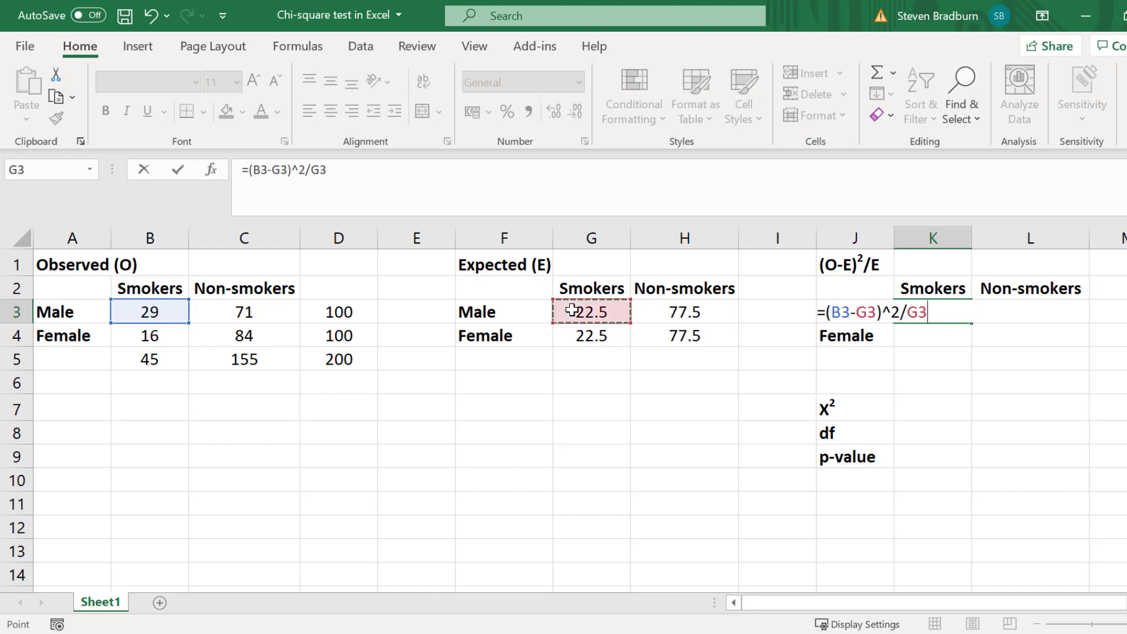
{"action": "key", "text": "Return"}
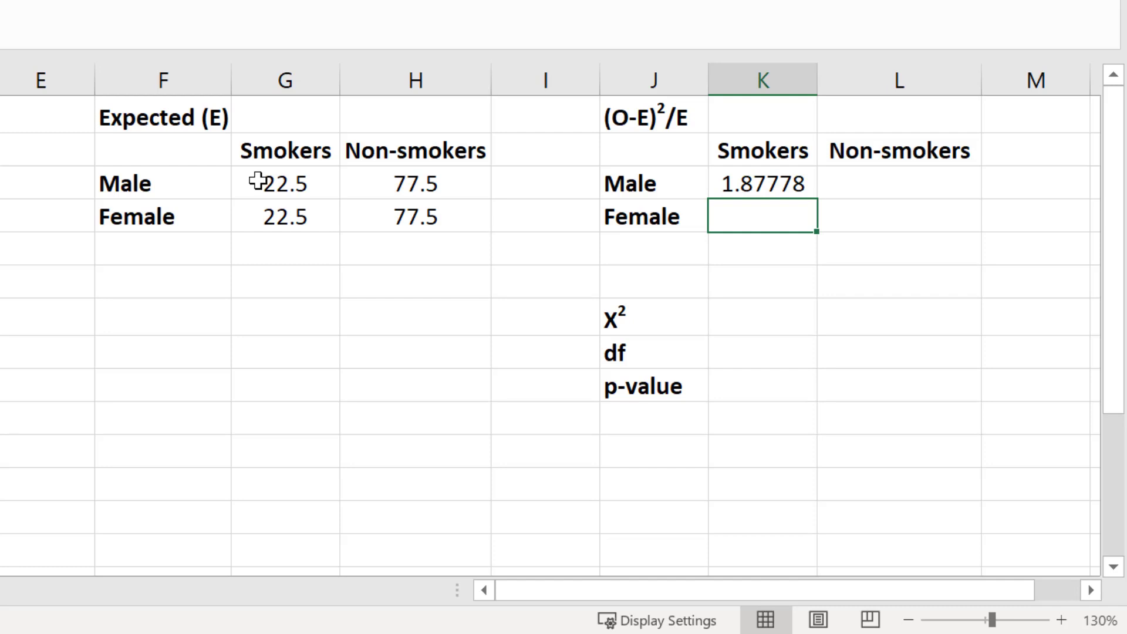
Copy the K3 formula into K3:L4, giving 1.87778 and 0.54516129 per row
{"action": "left_click", "coordinate": [774, 183]}
{"action": "left_click_drag", "start_coordinate": [817, 200], "coordinate": [923, 226]}
{"action": "left_click", "coordinate": [904, 259]}
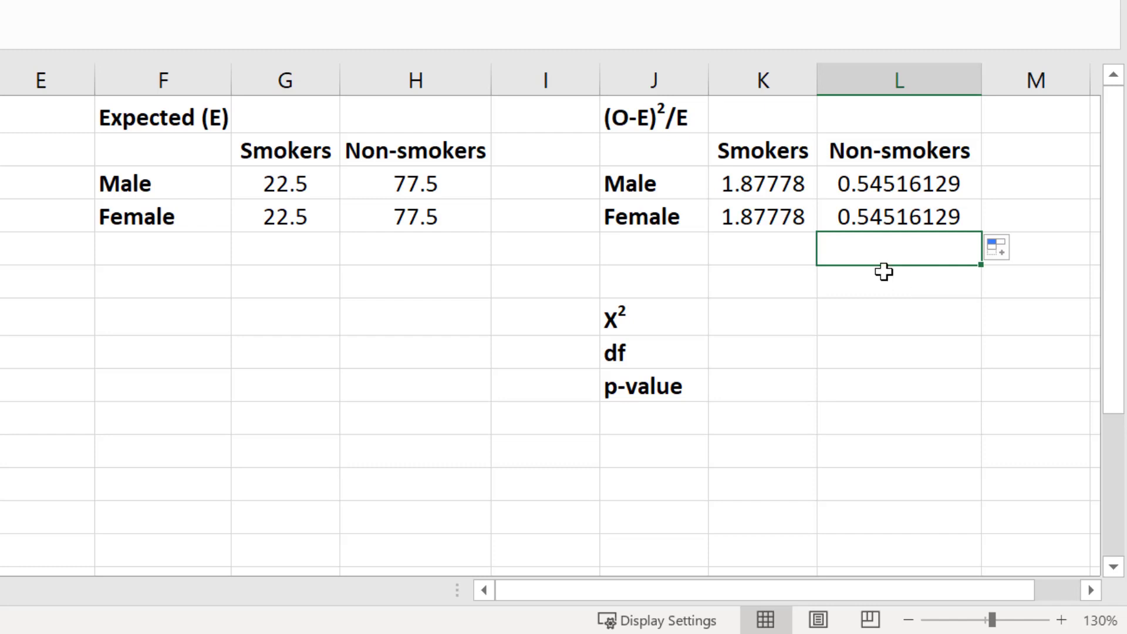
Enter =SUM(K3:L4) in K7 for a chi-square statistic of 4.84588
{"action": "left_click", "coordinate": [801, 317]}
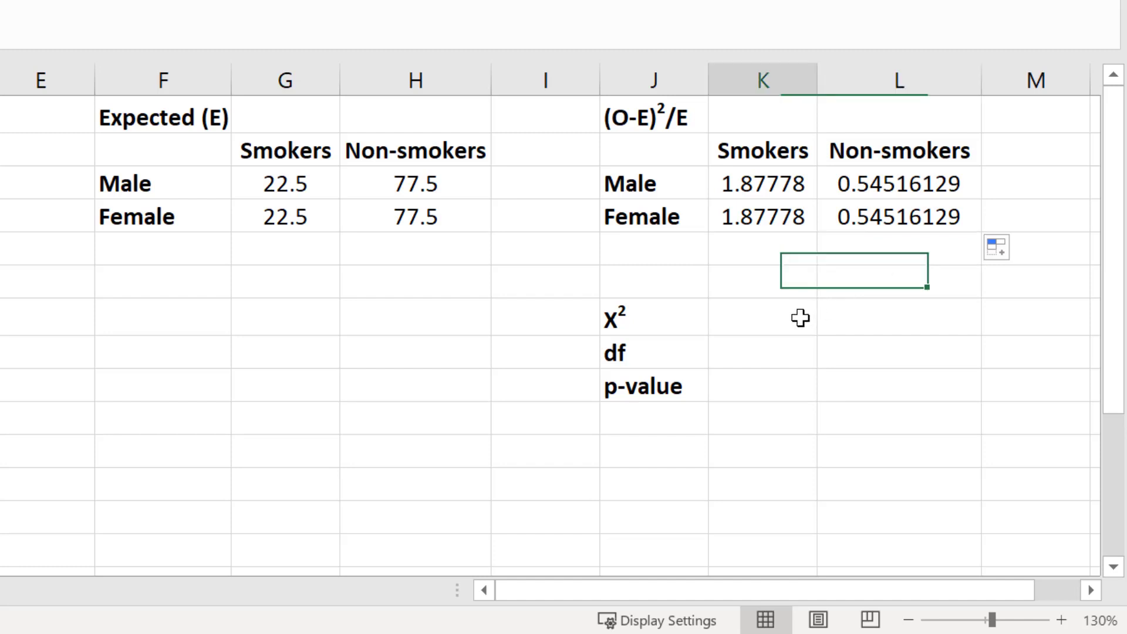
{"action": "type", "text": "="}
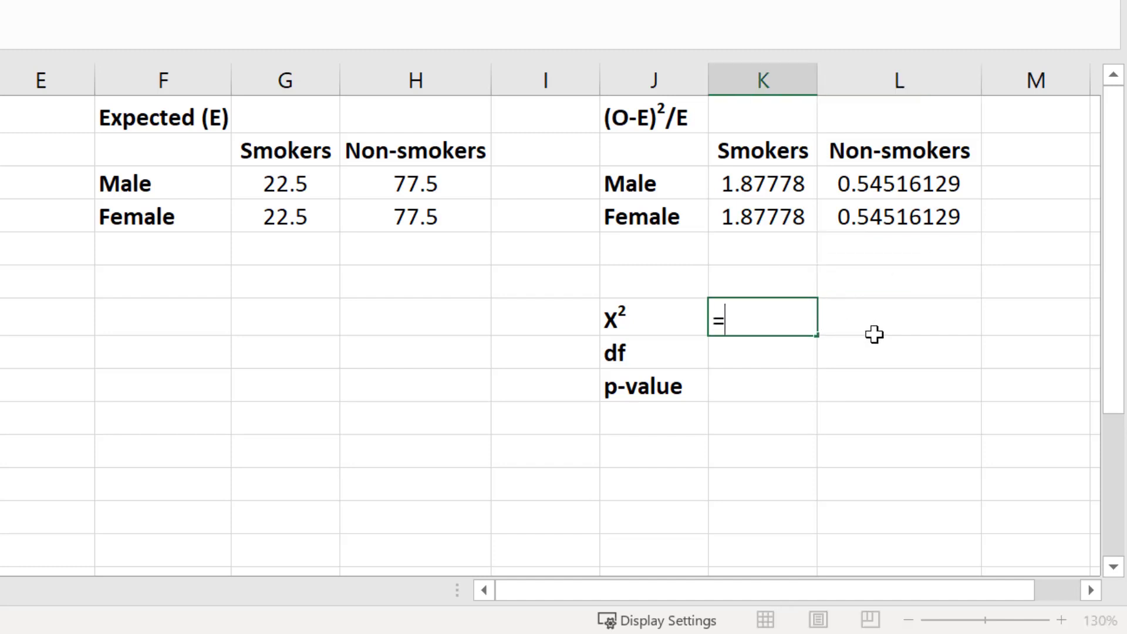
{"action": "type", "text": "SUM("}
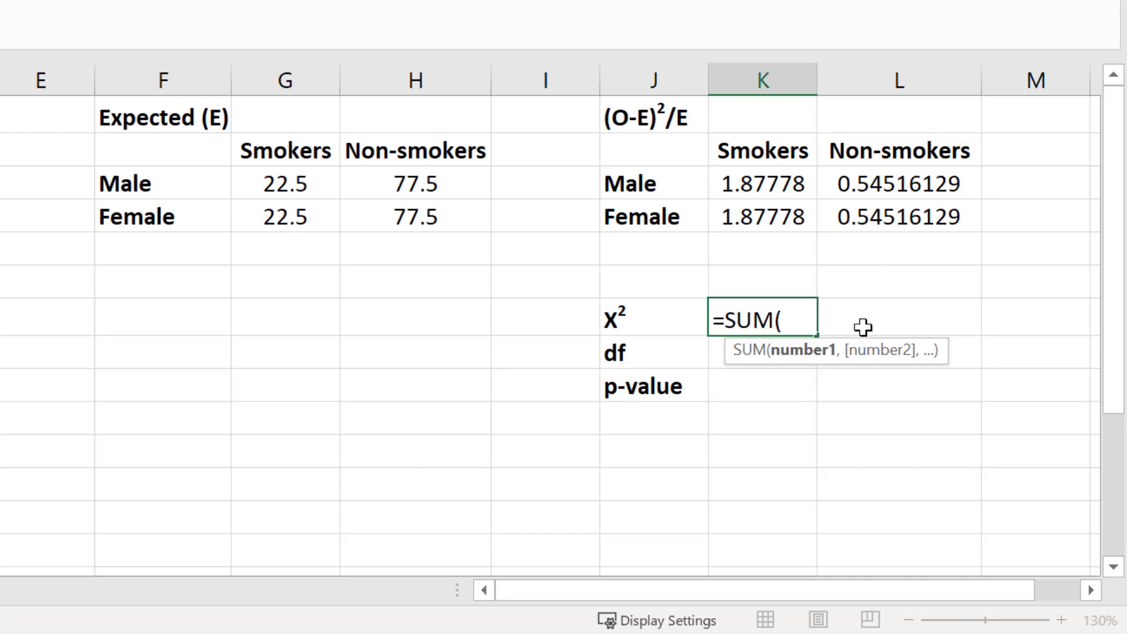
{"action": "left_click_drag", "start_coordinate": [776, 193], "coordinate": [841, 205]}
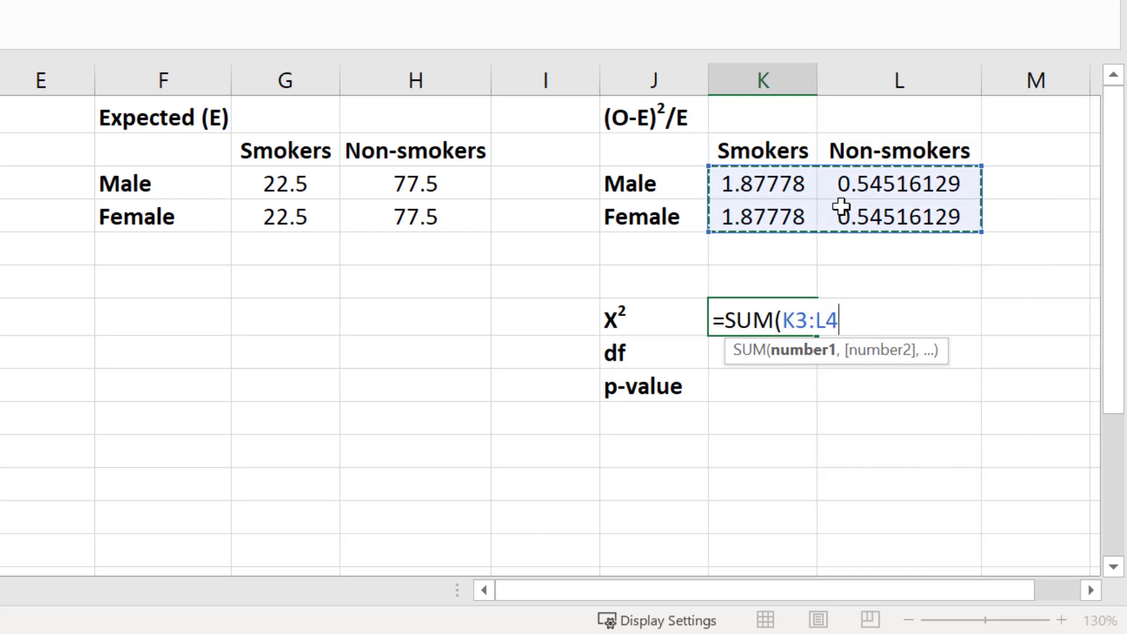
{"action": "type", "text": ")"}
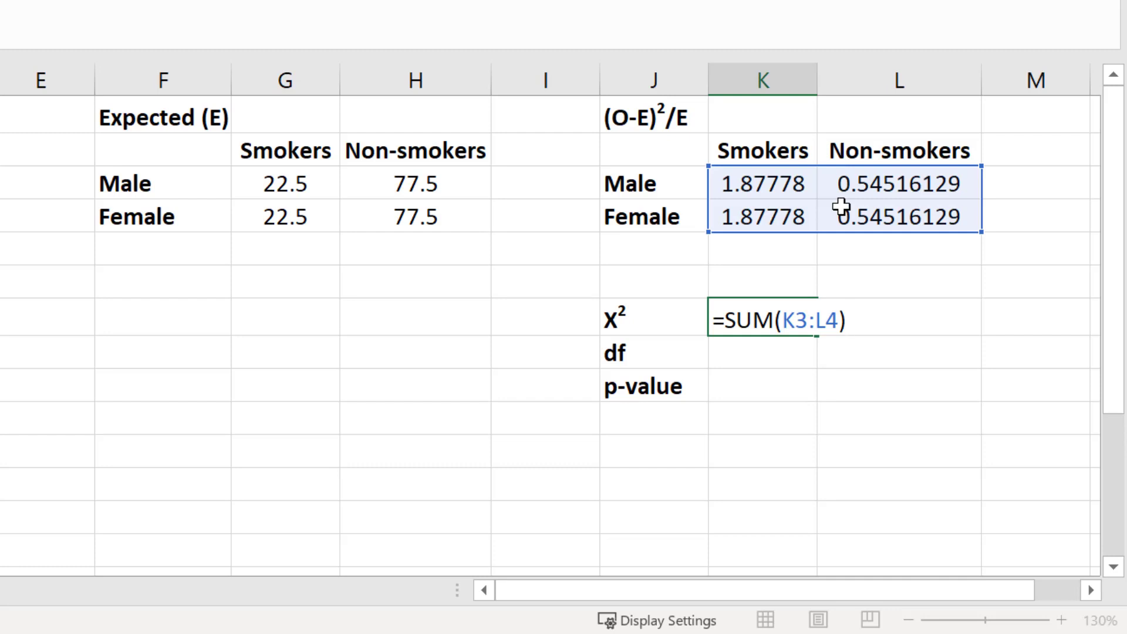
{"action": "key", "text": "Return"}
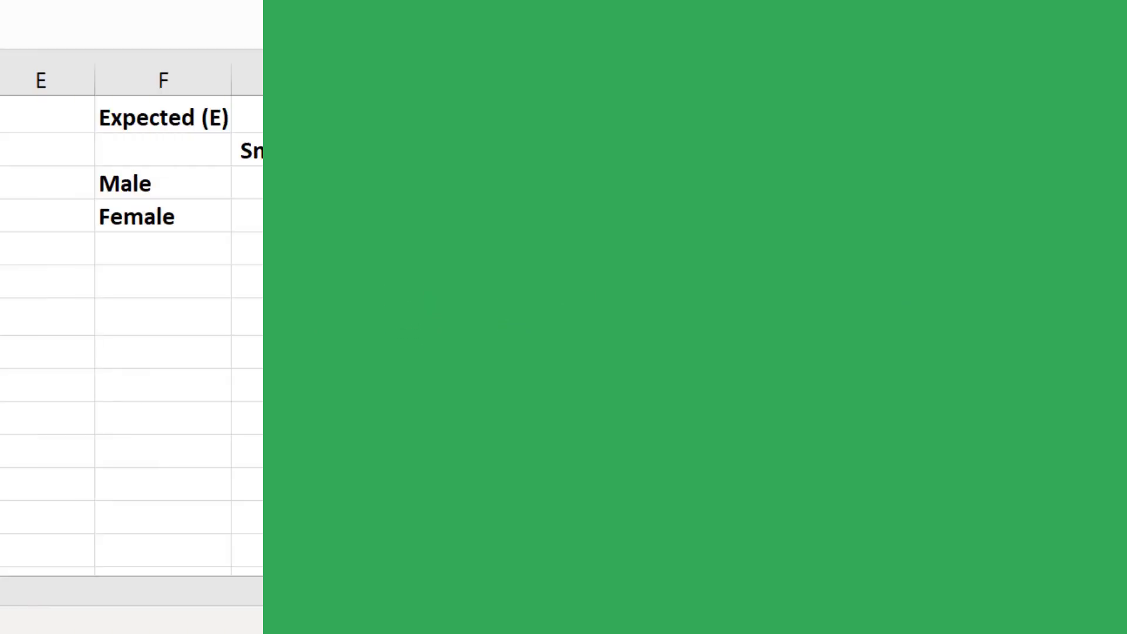
Enter df 1 in K8 and =CHISQ.DIST.RT(K7,K8) for a p-value of 0.02771
{"action": "type", "text": "1"}
{"action": "key", "text": "Return"}
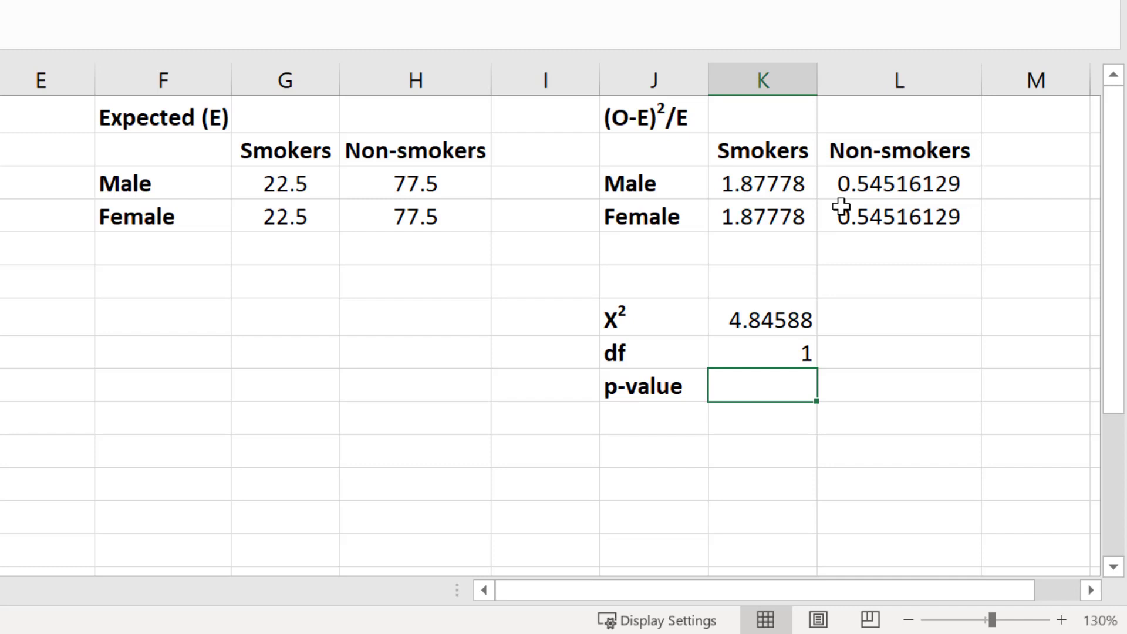
{"action": "type", "text": "=CH"}
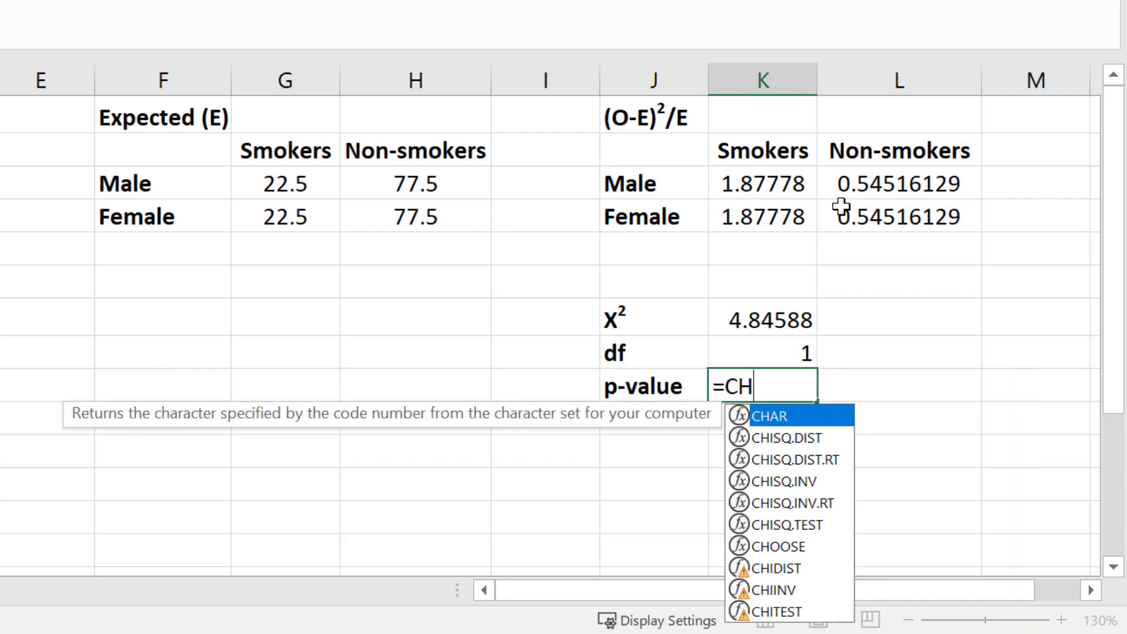
{"action": "type", "text": "ISQ."}
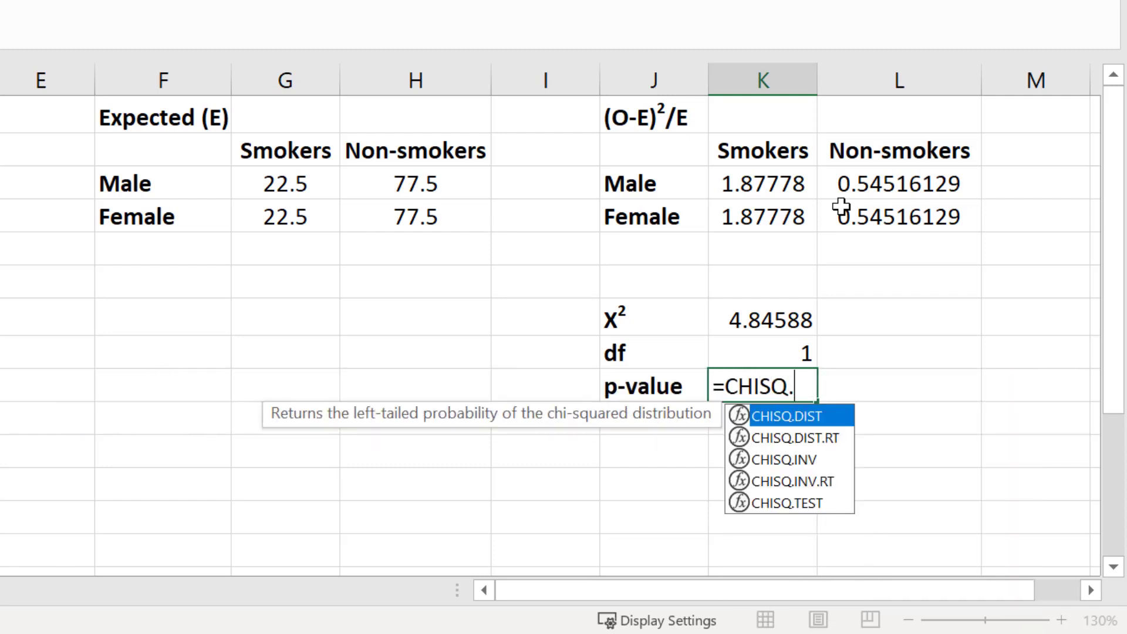
{"action": "type", "text": "DIST"}
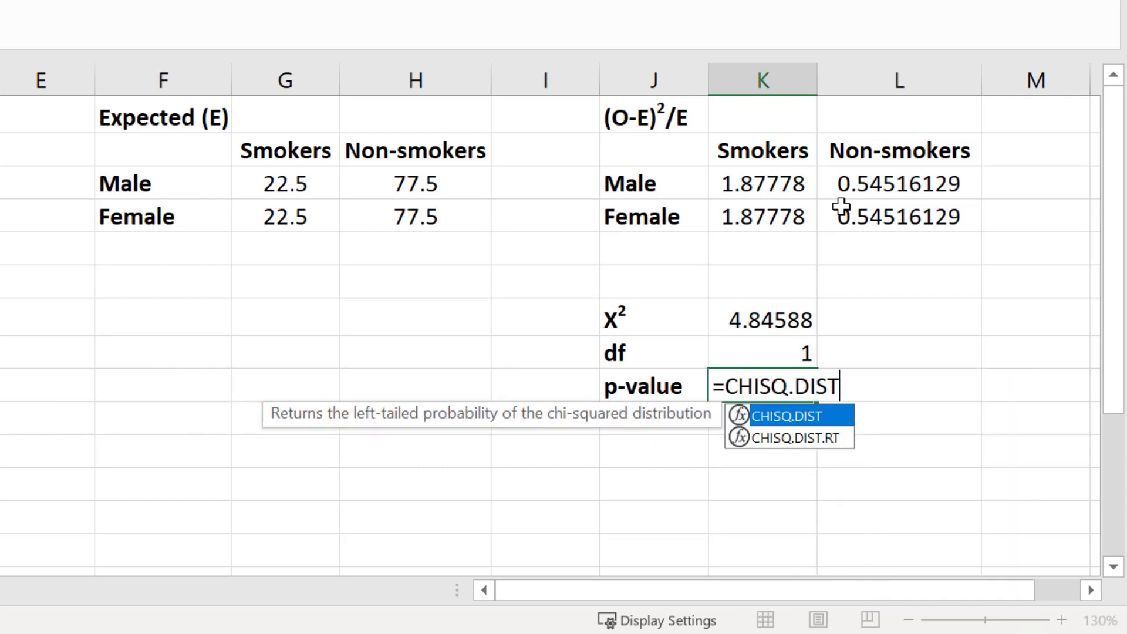
{"action": "type", "text": ".RT("}
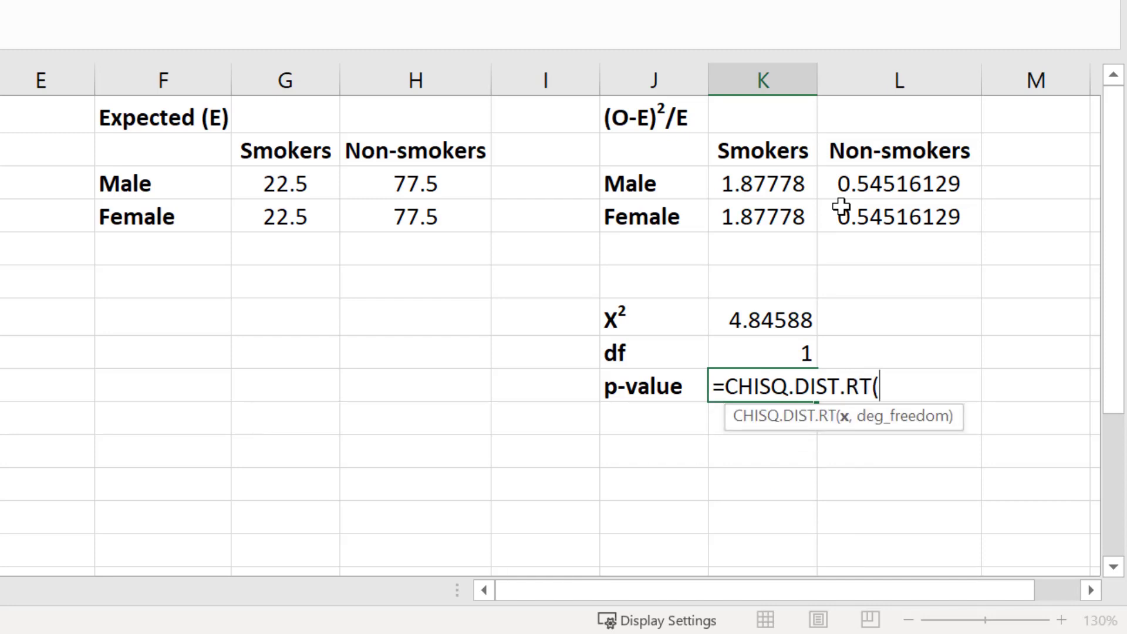
{"action": "left_click", "coordinate": [775, 311]}
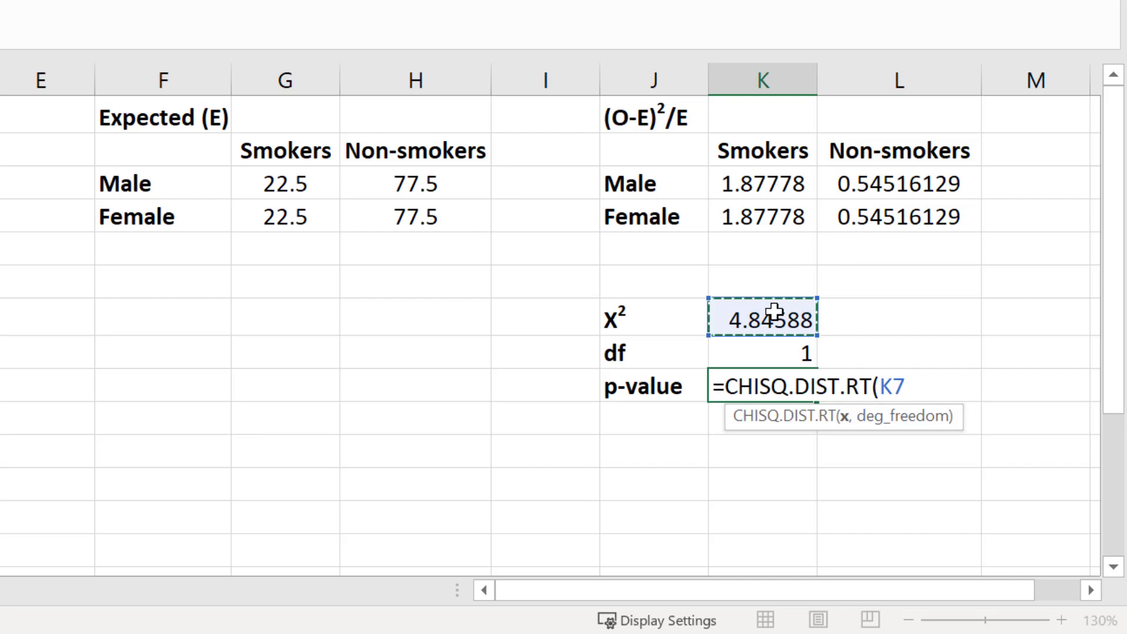
{"action": "type", "text": ","}
{"action": "left_click", "coordinate": [767, 349]}
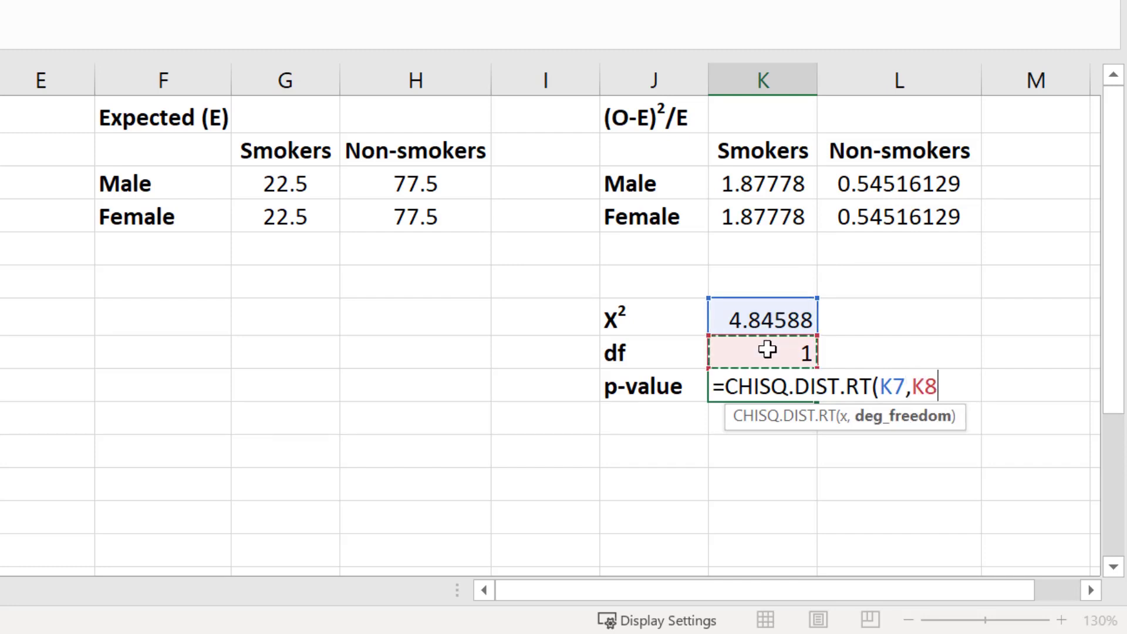
{"action": "type", "text": ")"}
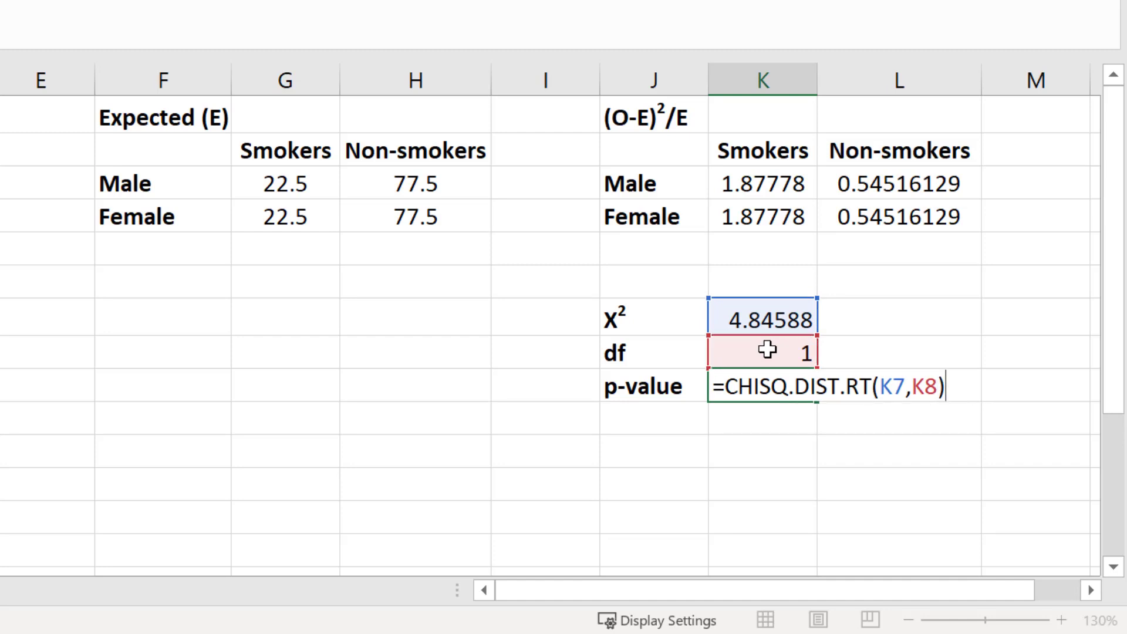
{"action": "key", "text": "Return"}
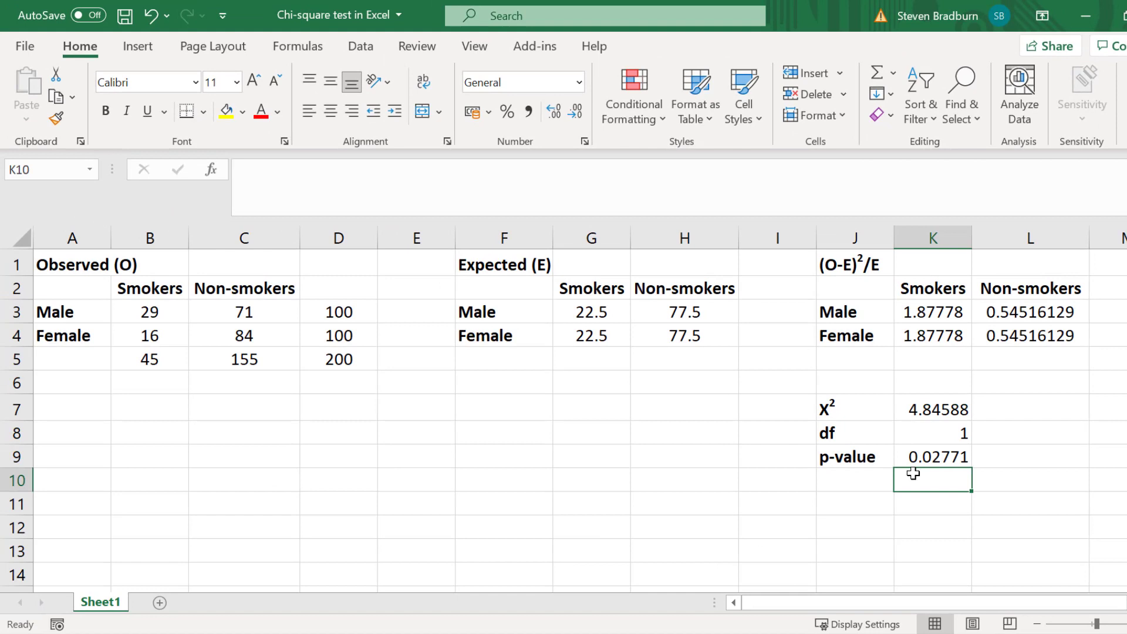
Enter =CHISQ.TEST(B3:C4,G3:H4) in K10, confirming the p-value 0.02771
{"action": "type", "text": "=CH"}
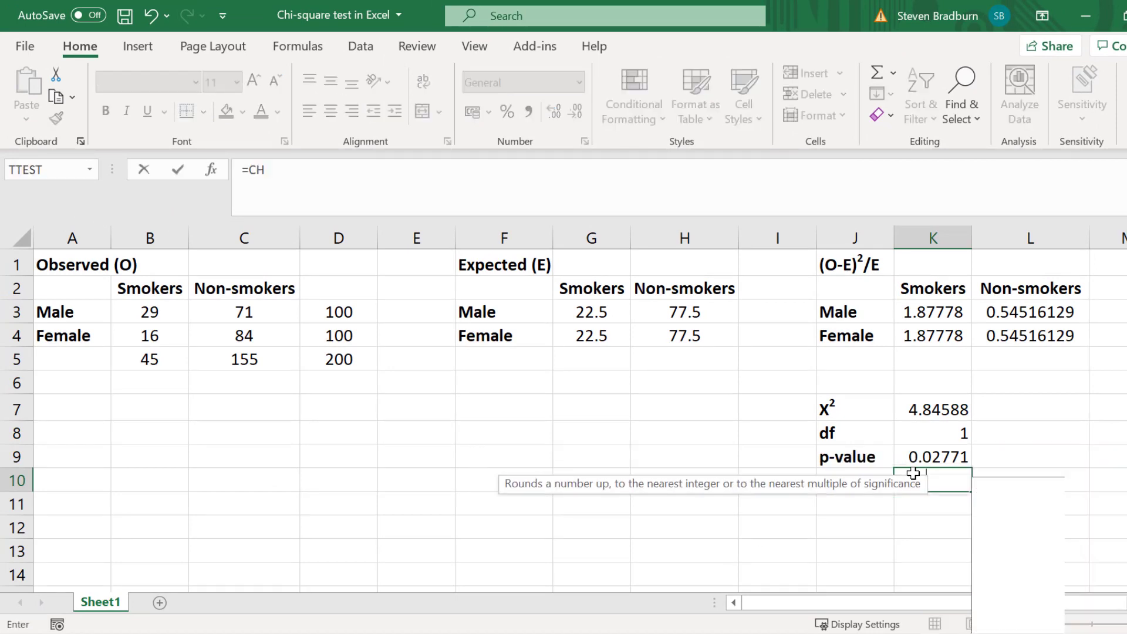
{"action": "type", "text": "ISQ"}
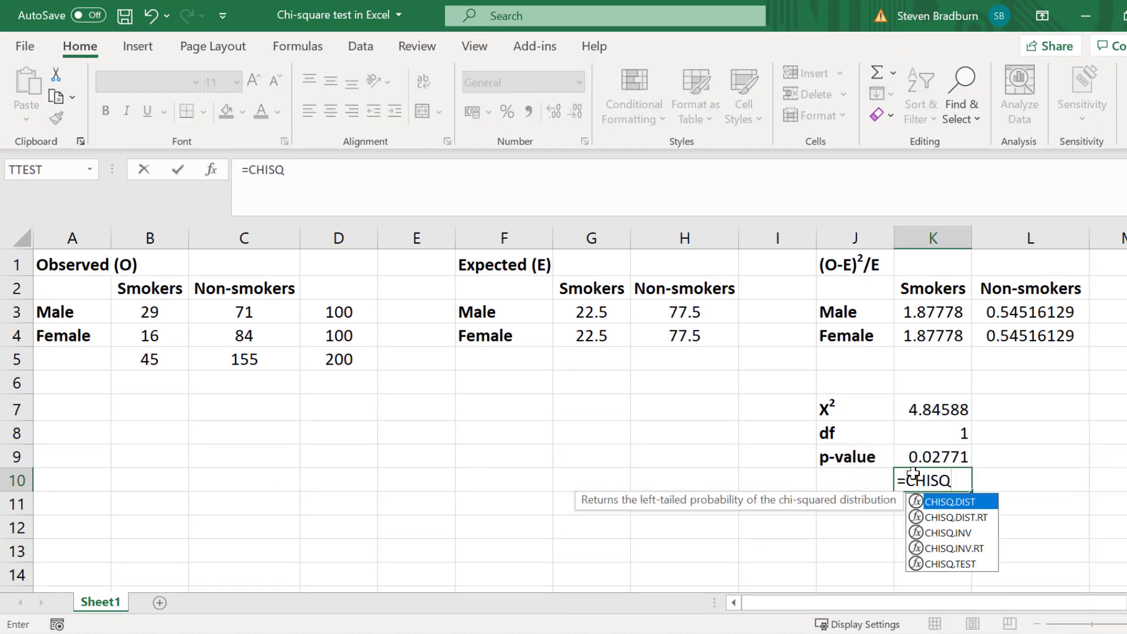
{"action": "type", "text": ".TEST("}
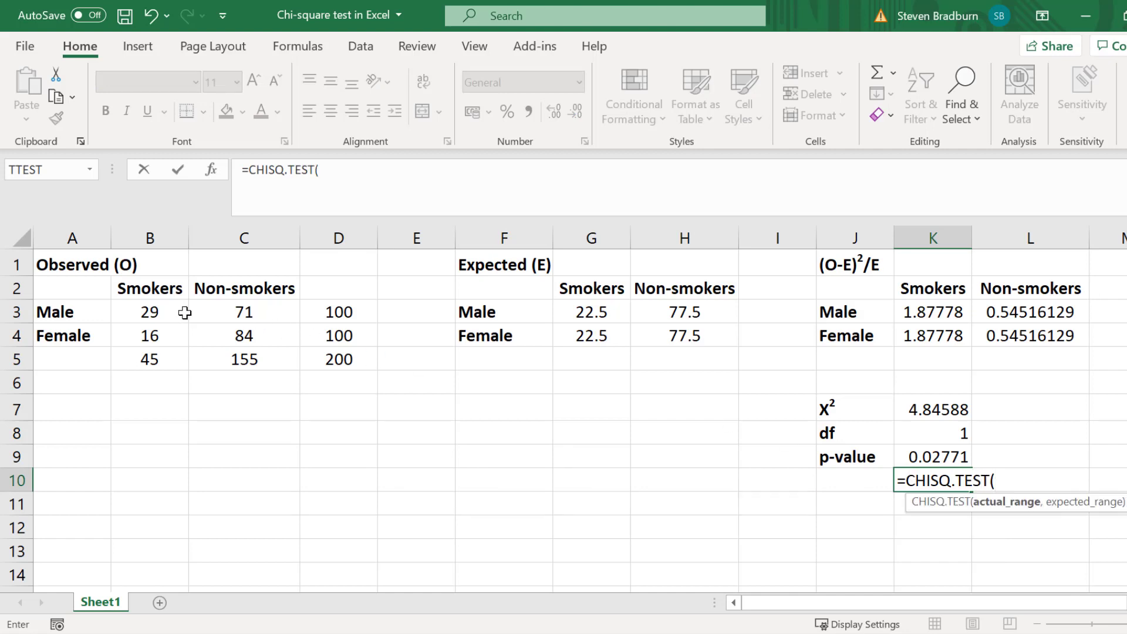
{"action": "left_click_drag", "start_coordinate": [185, 312], "coordinate": [223, 333]}
{"action": "type", "text": ","}
{"action": "left_click_drag", "start_coordinate": [594, 320], "coordinate": [673, 332]}
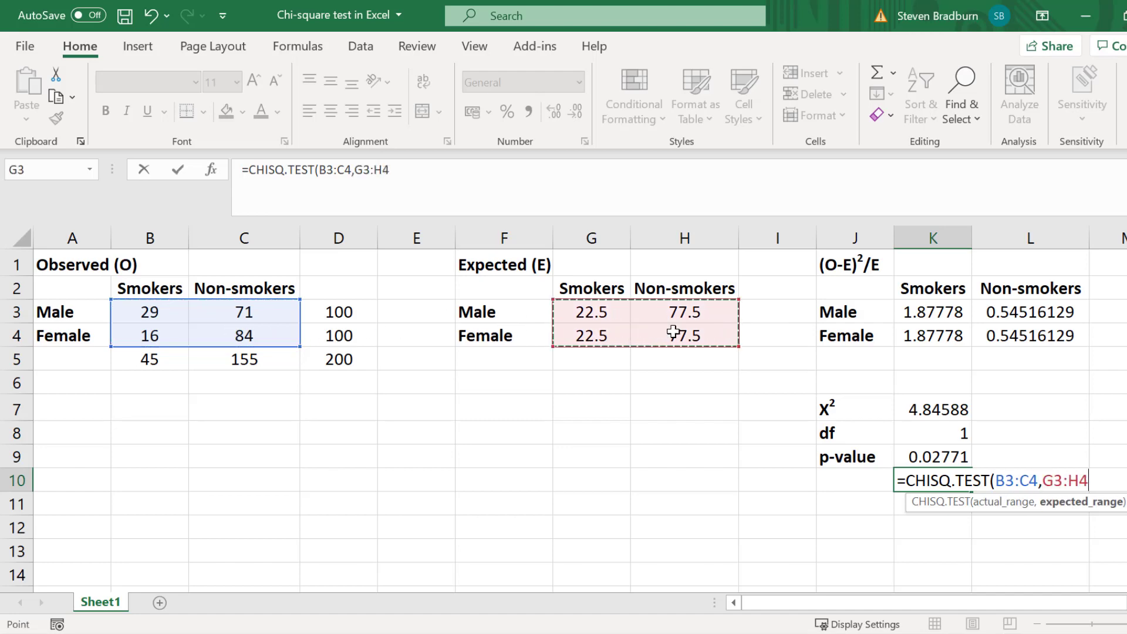
{"action": "type", "text": ")"}
{"action": "key", "text": "Return"}
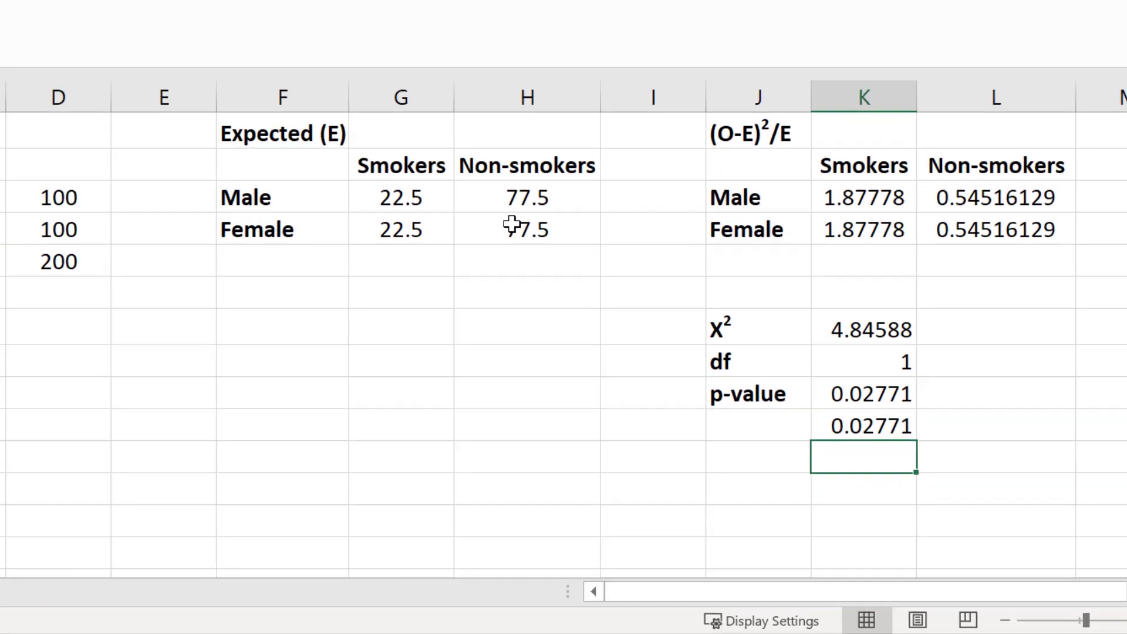